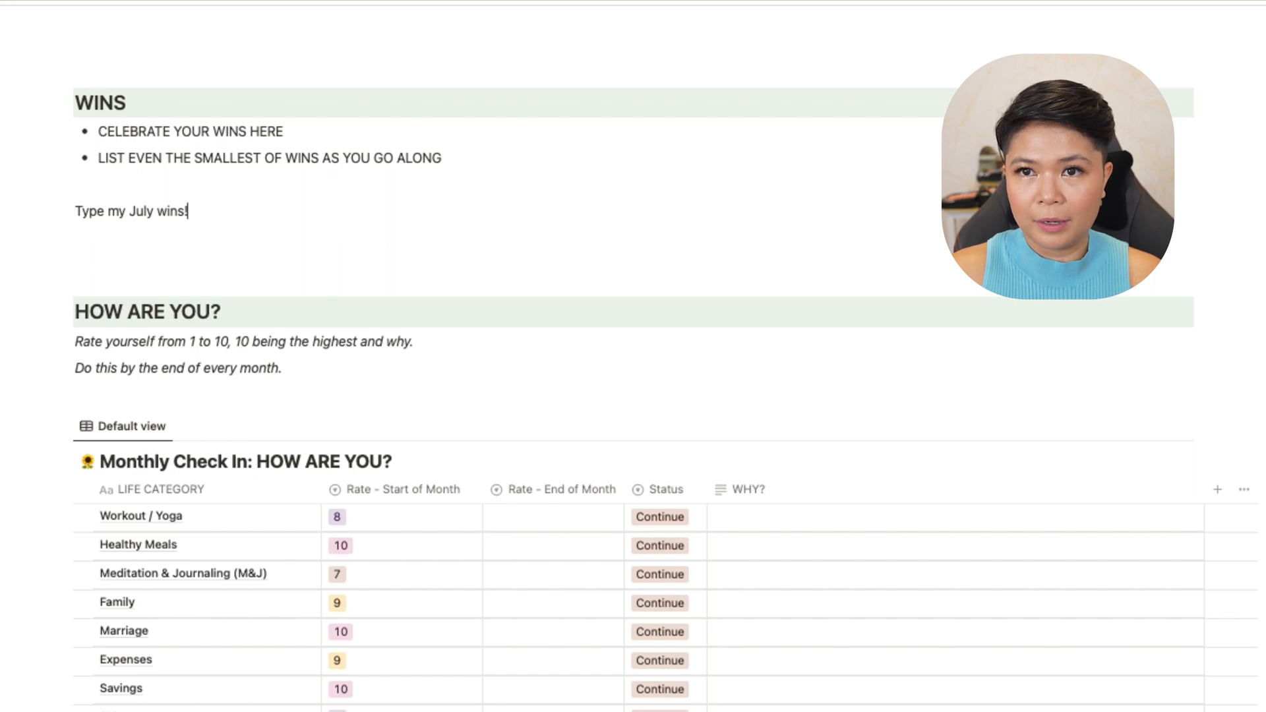
Append "HOW:" to the "Type my July wins!" line and start a numbered list below it with "Journal".
type("W")
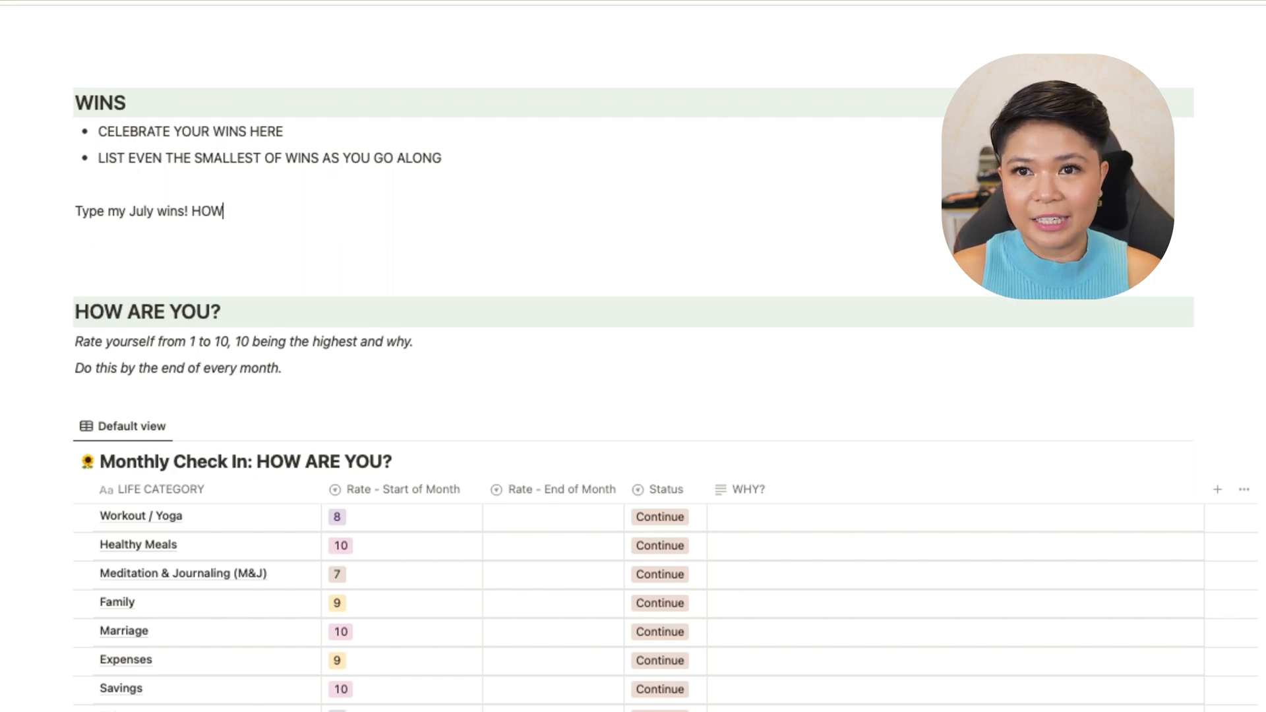
type(":")
key("Return")
type("1")
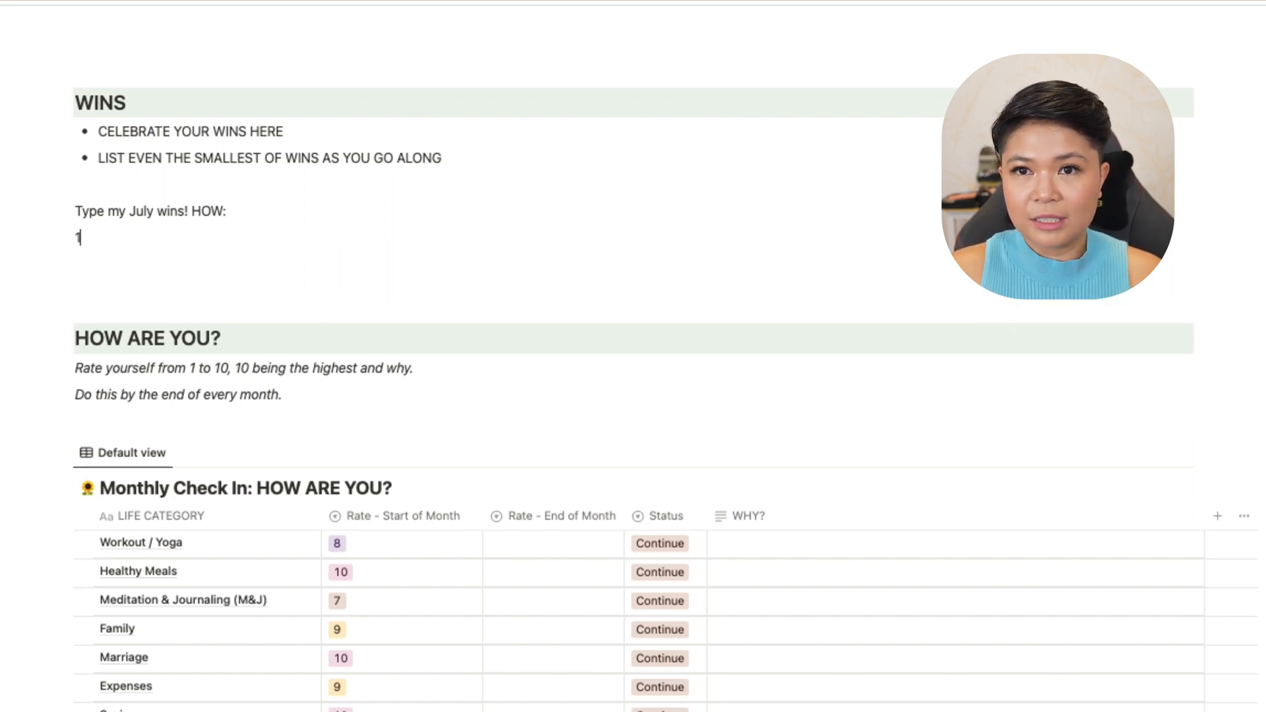
type(". J")
type("ournal")
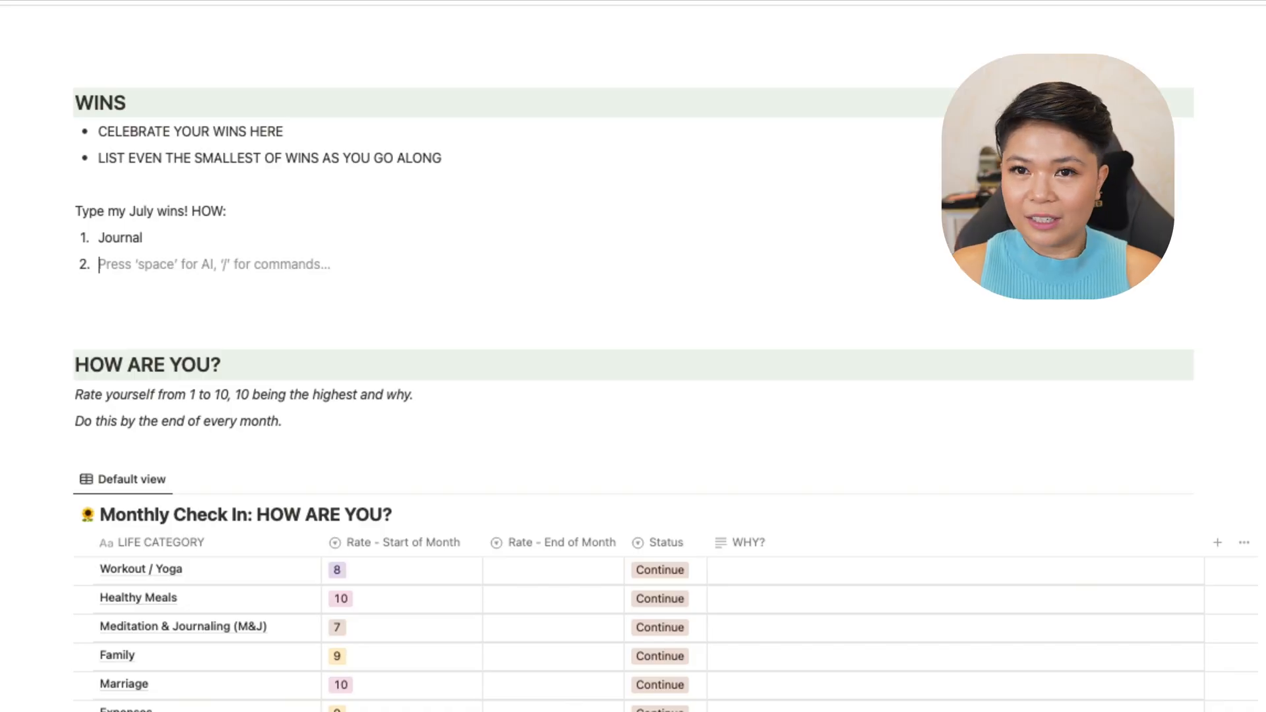
Add "Albums", "Social media" and "Reco: Day One App" as items 2 to 4 of the numbered list under WINS.
type("Albums")
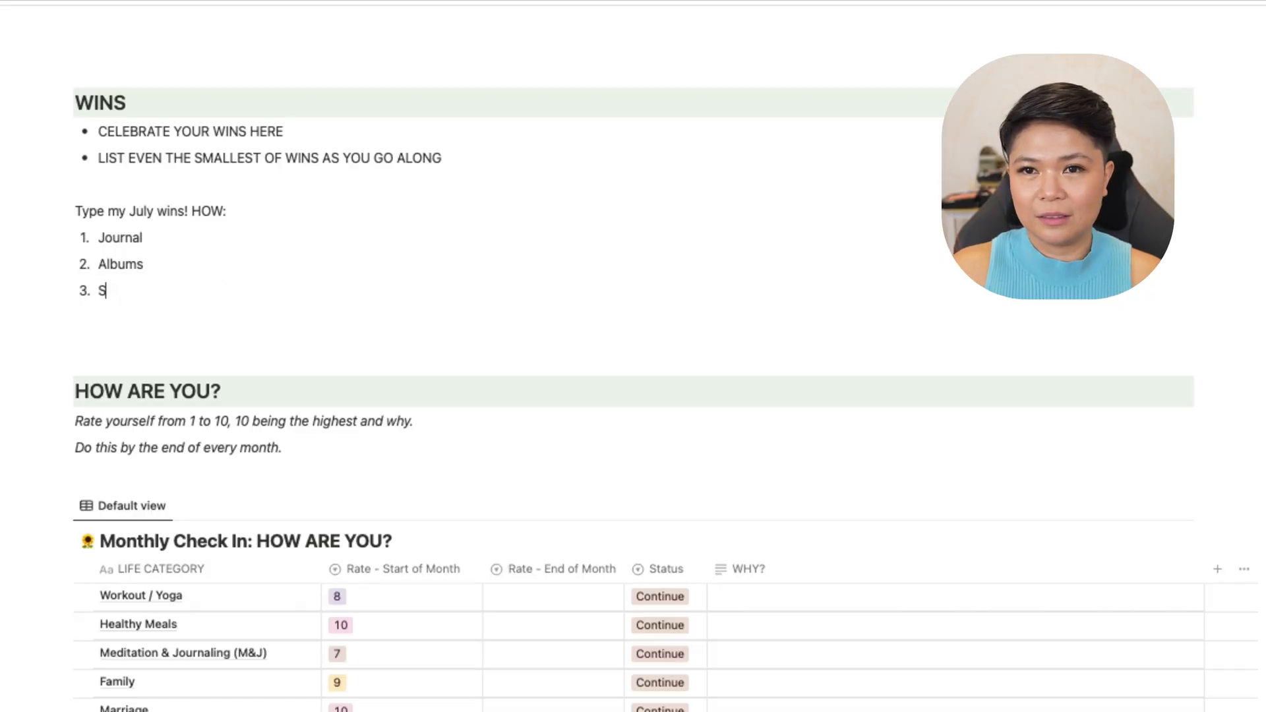
type("media -")
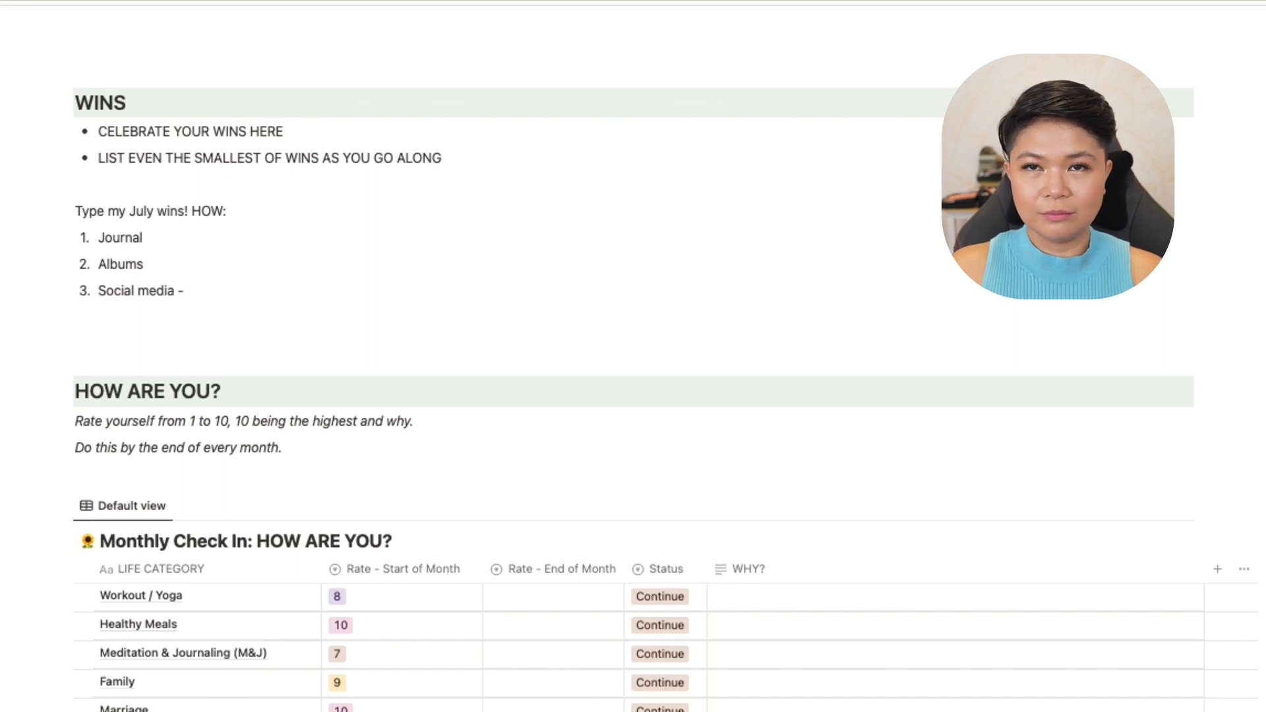
key("Return")
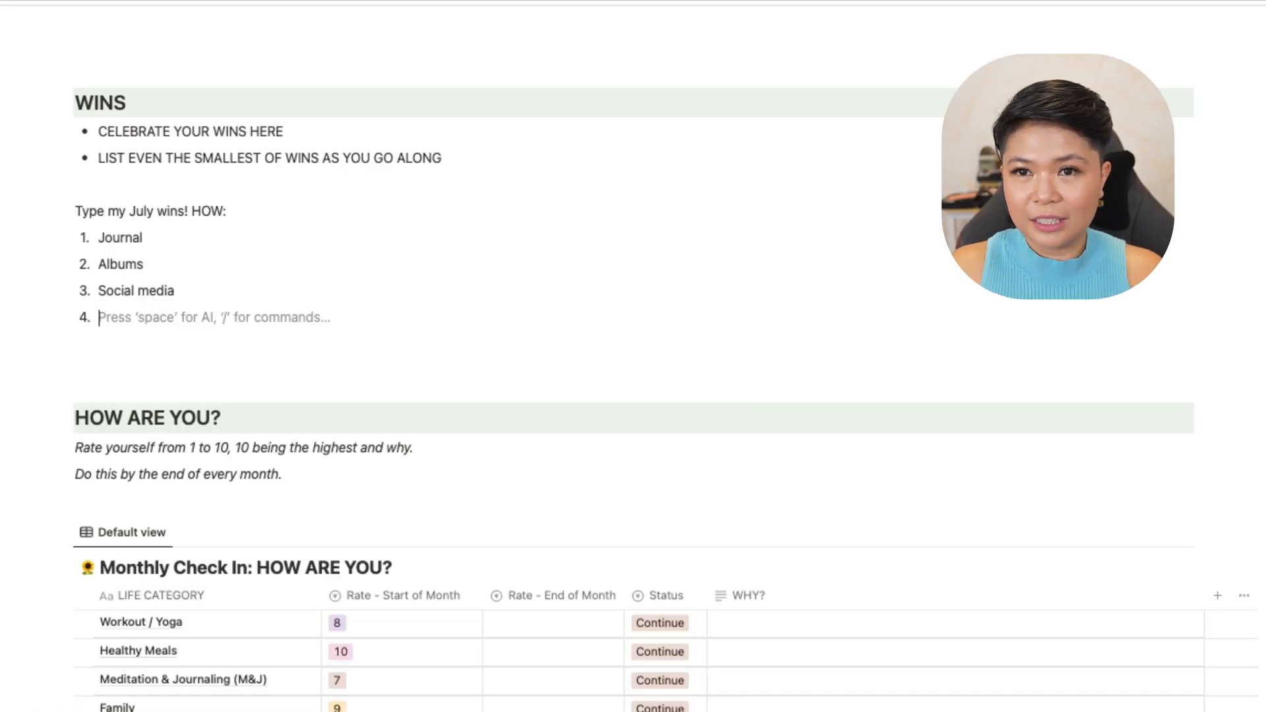
type("Rec")
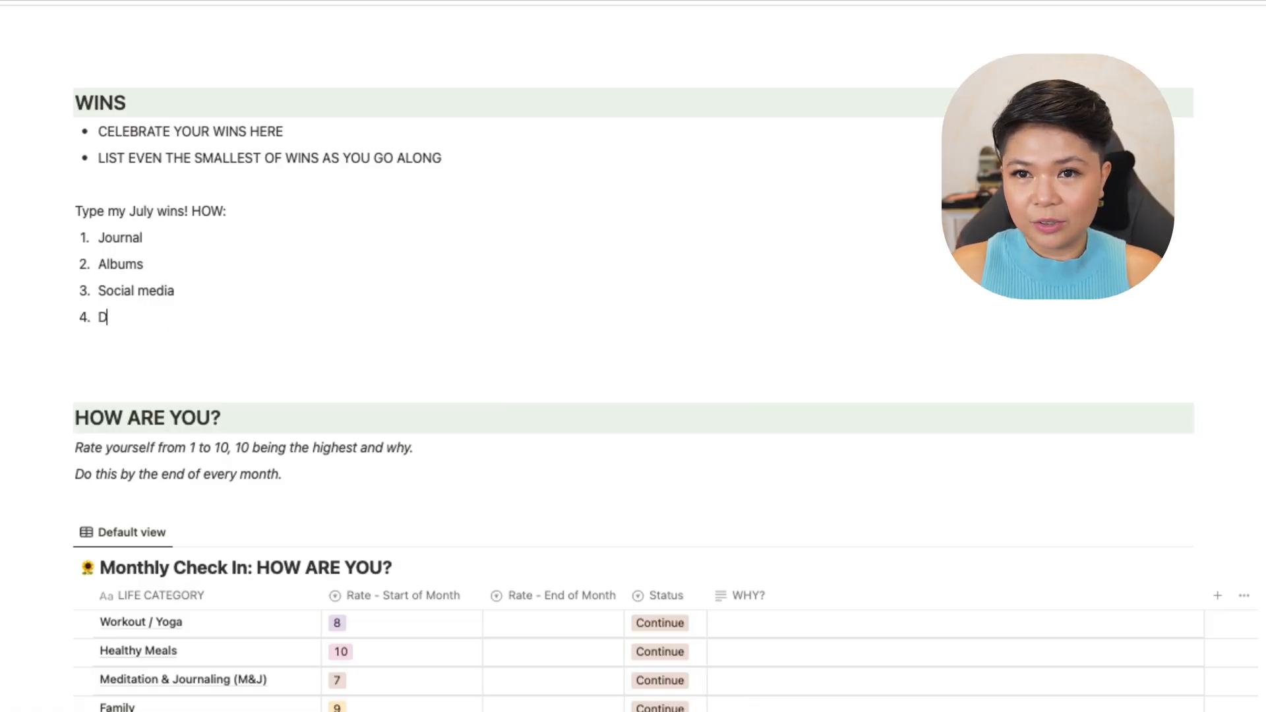
type("o:")
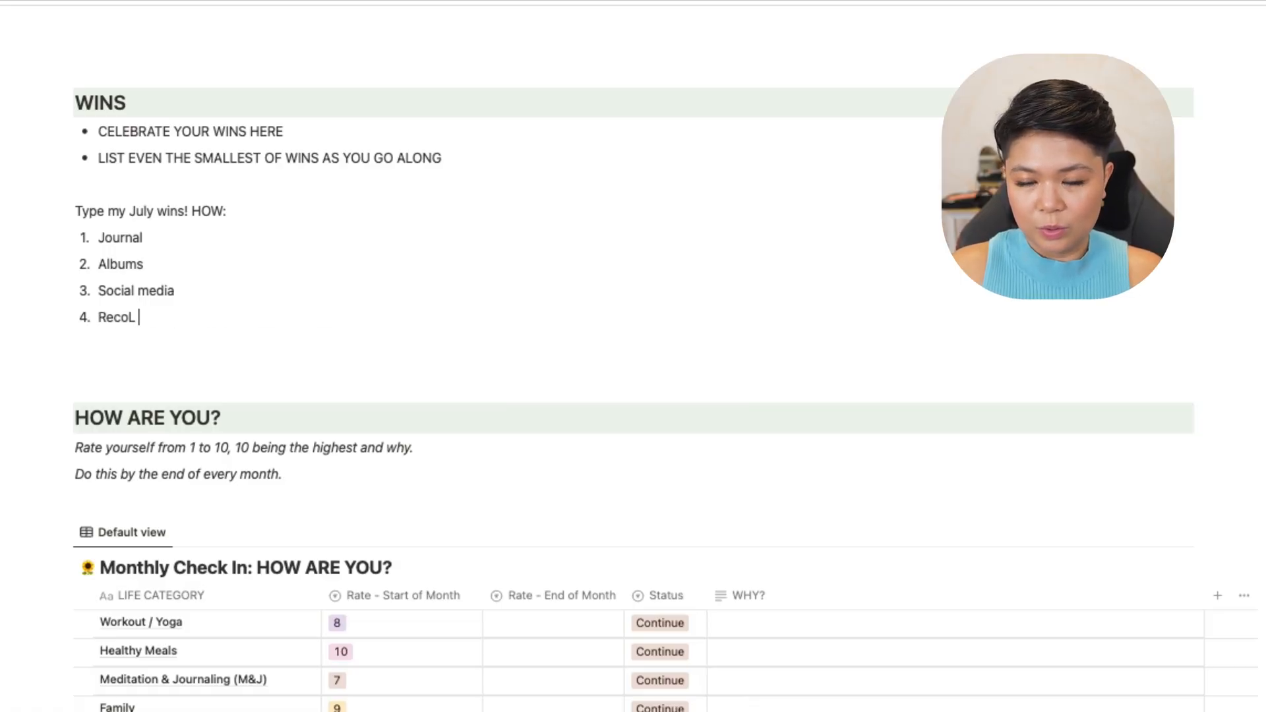
type(" Day One App")
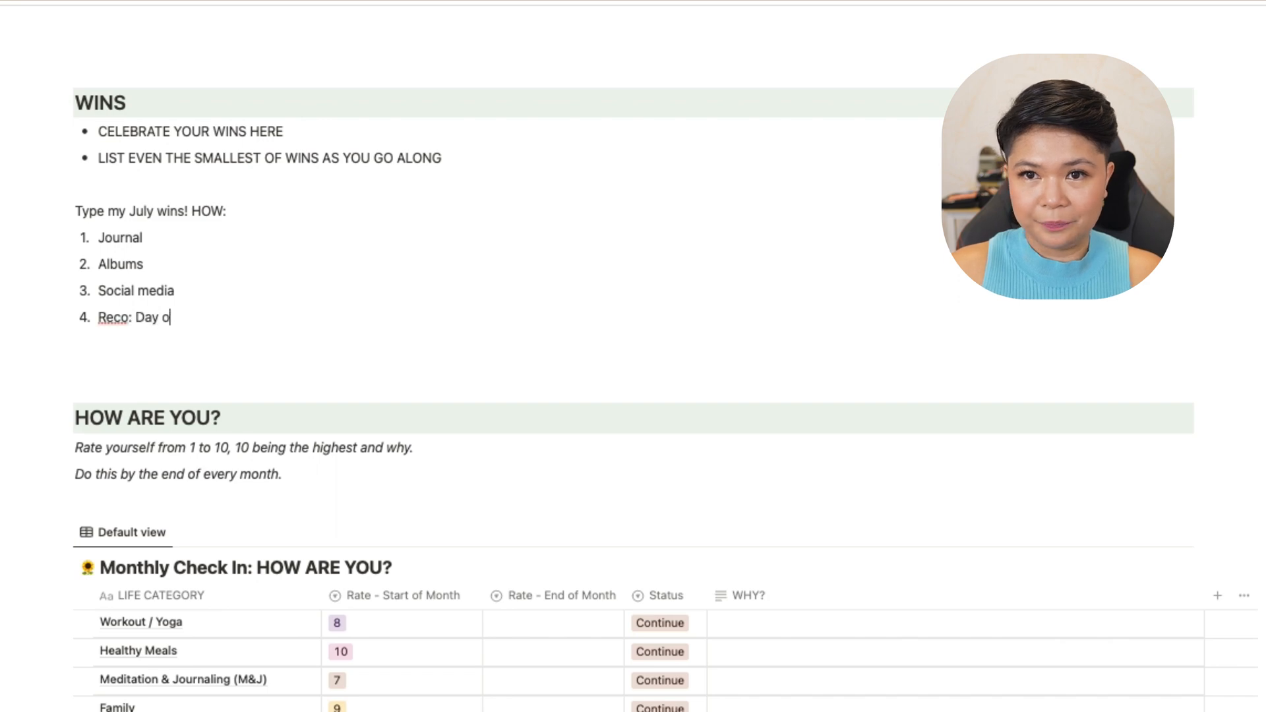
key("Return")
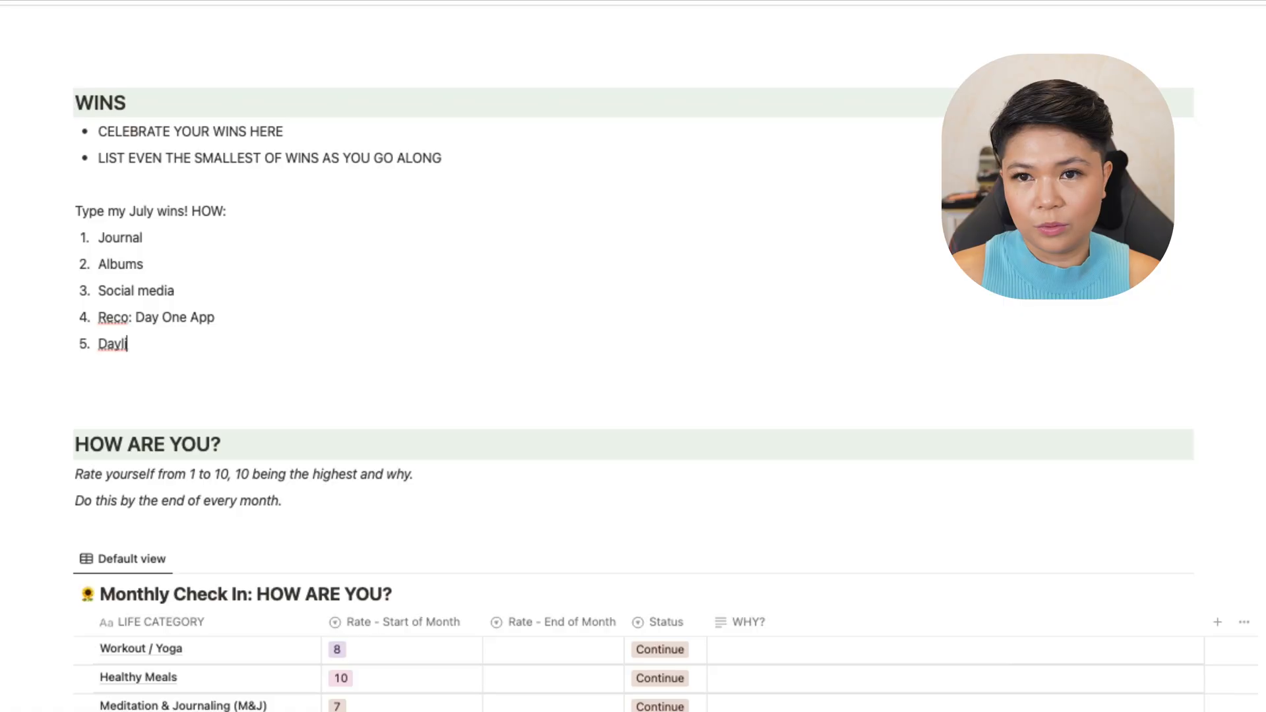
Add "Reco: Daylio - mood tracker" and "Check your calendar" as items 5 and 6 of the wins list.
key("BackSpace")
key("BackSpace")
key("BackSpace")
key("BackSpace")
key("Return")
type("Re")
type("co: Daylio")
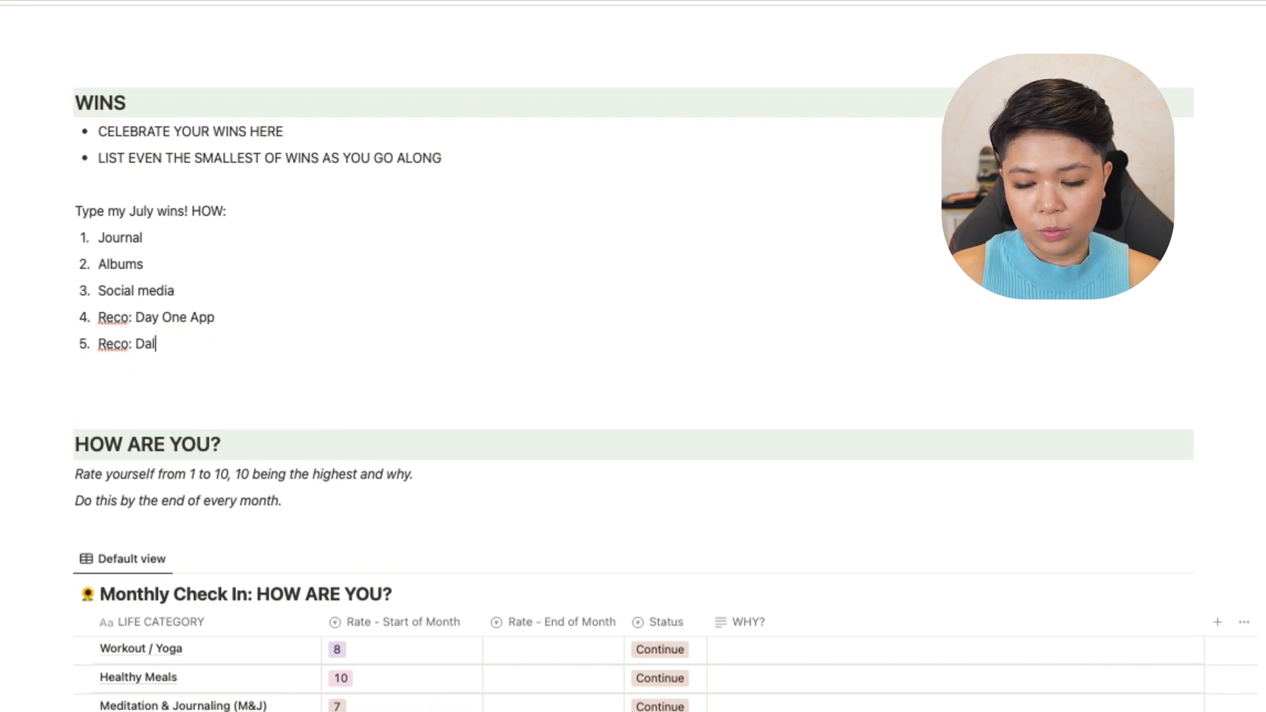
type(" - ")
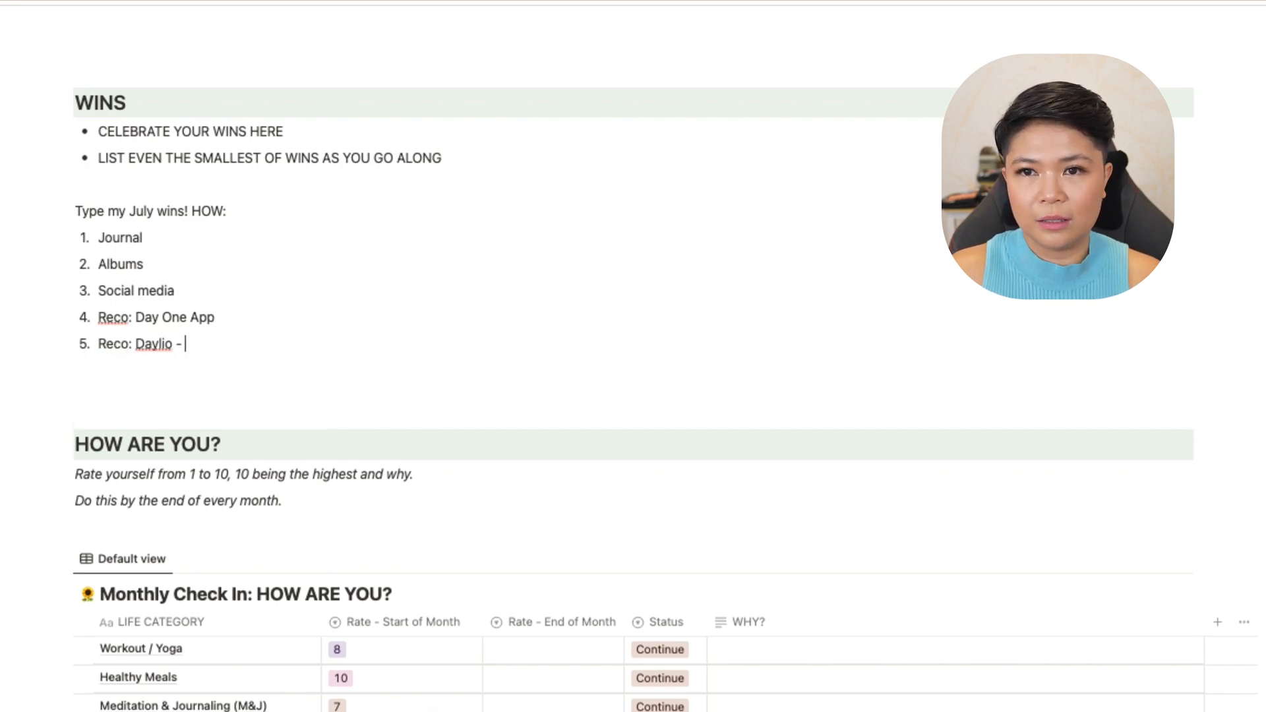
type("mood trac")
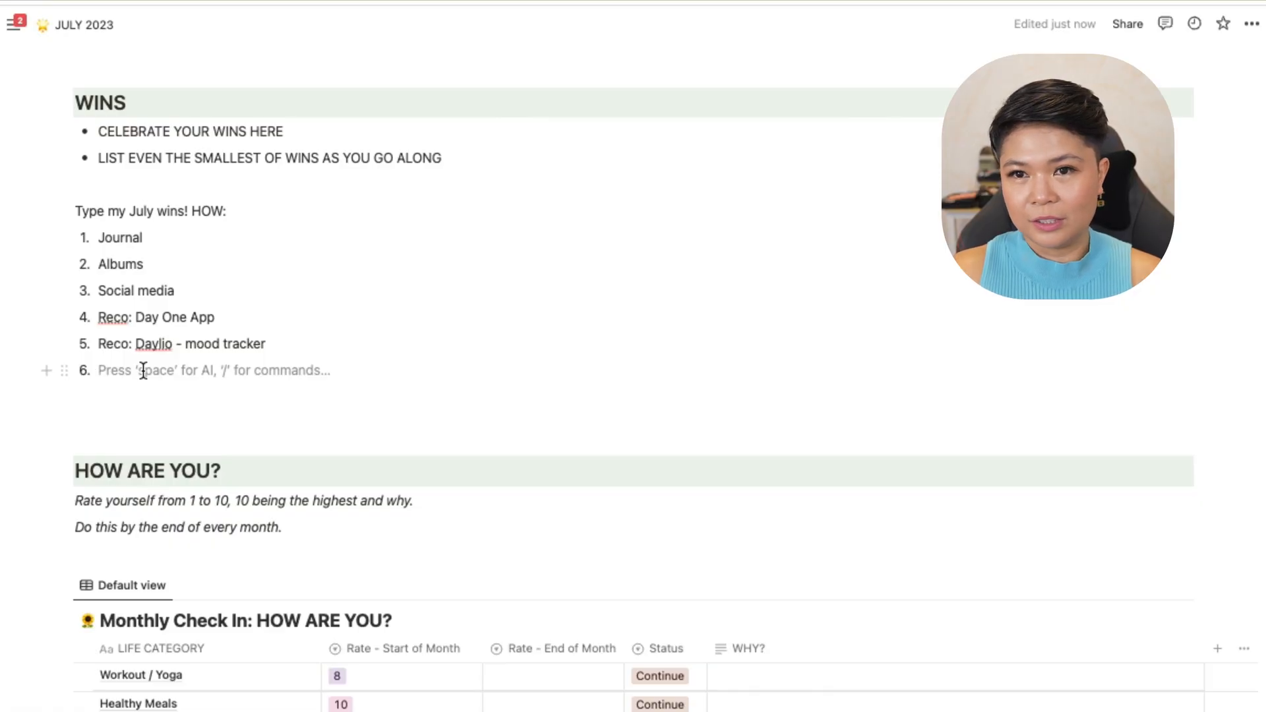
type("che")
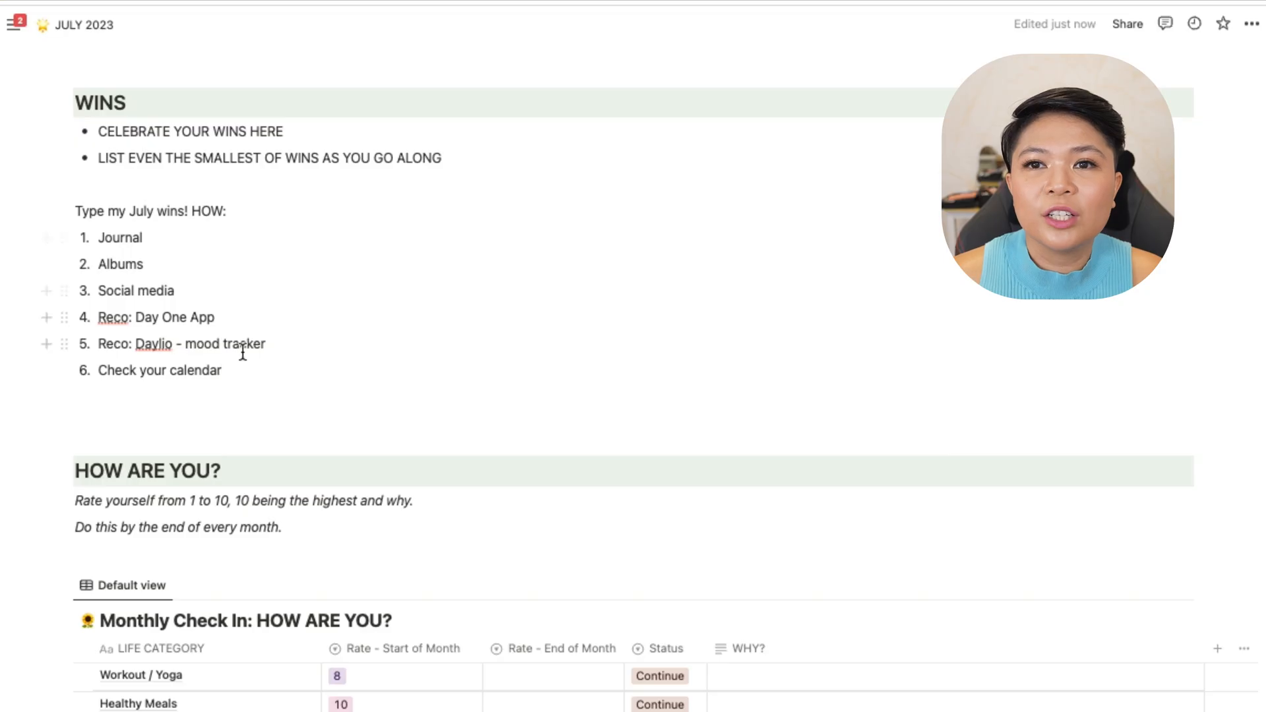
Review the wins list, the HOW ARE YOU? rating instructions, and the Monthly Check In table's WHY? column and Status options.
left_click_drag(230, 353, 28, 133)
left_click(310, 356)
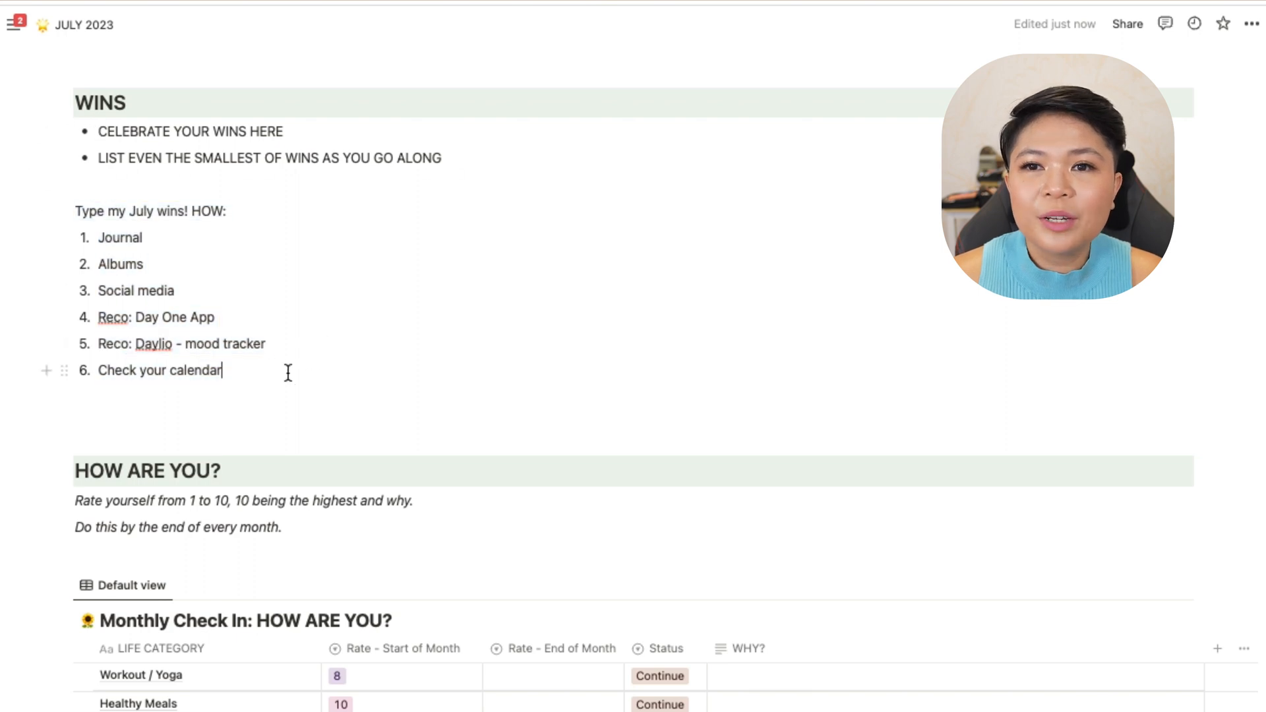
scroll(288, 372, "down", 5)
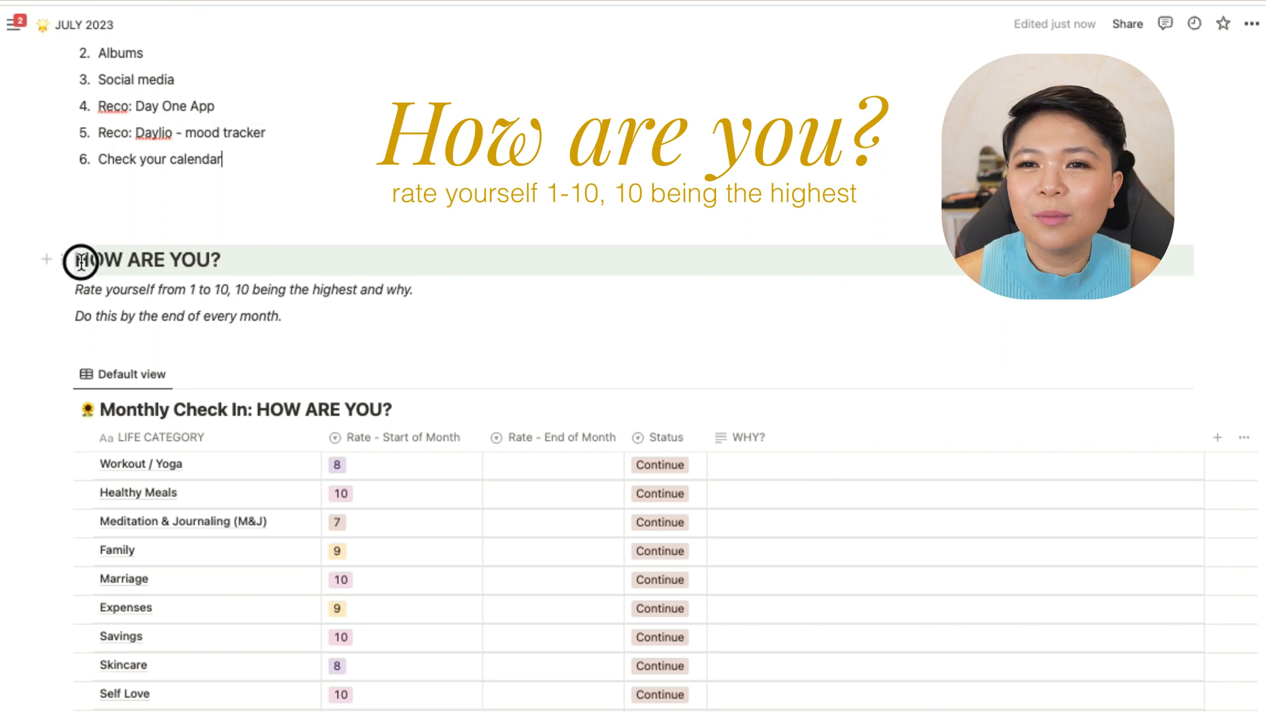
left_click(244, 256)
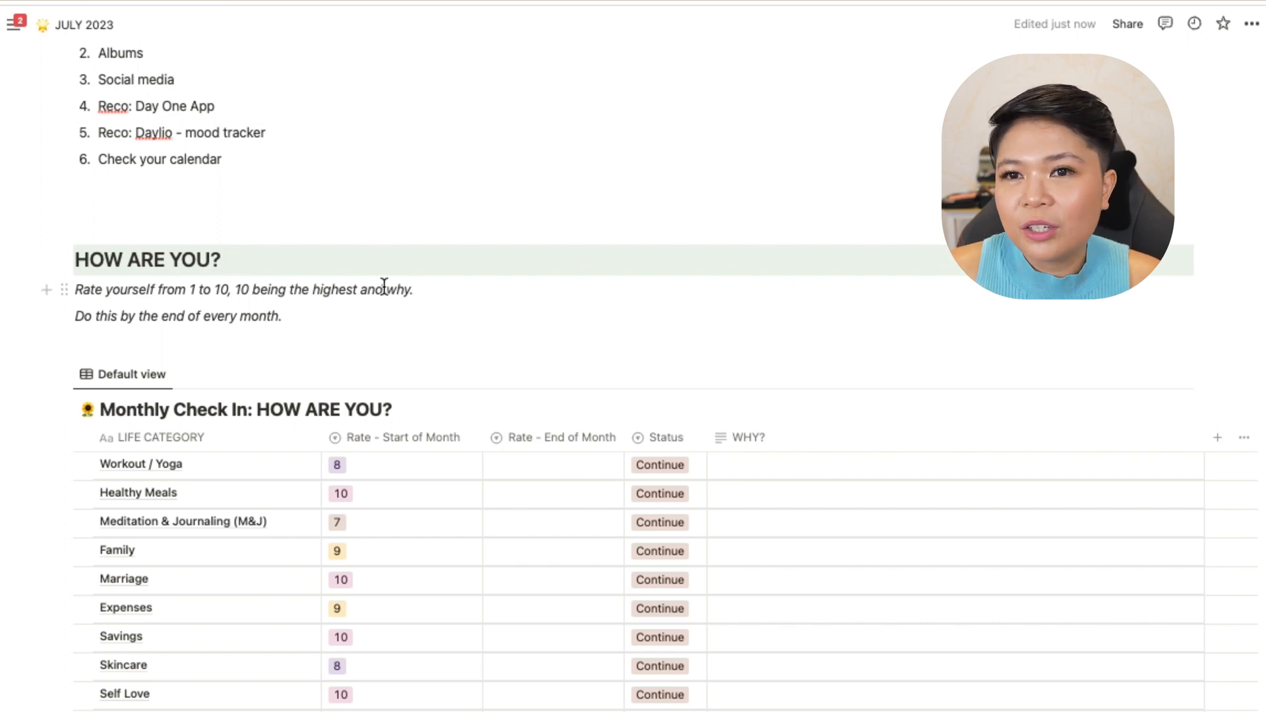
left_click_drag(438, 291, 62, 295)
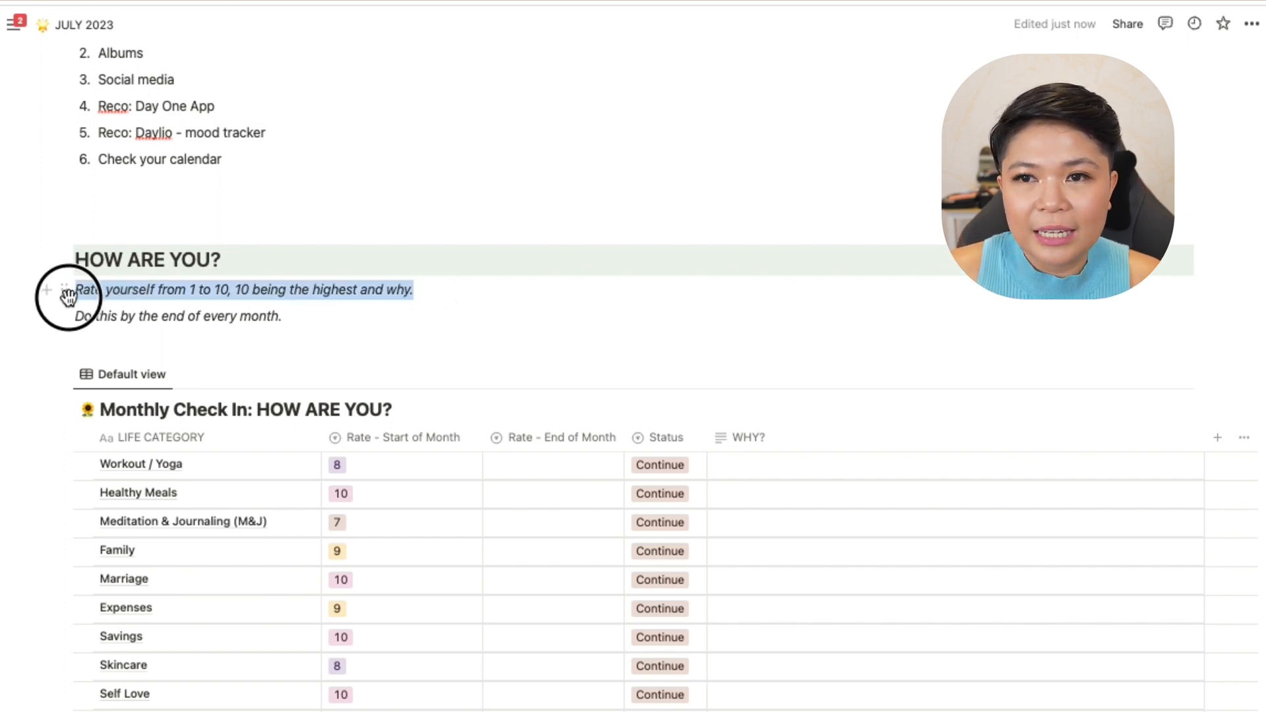
left_click(770, 464)
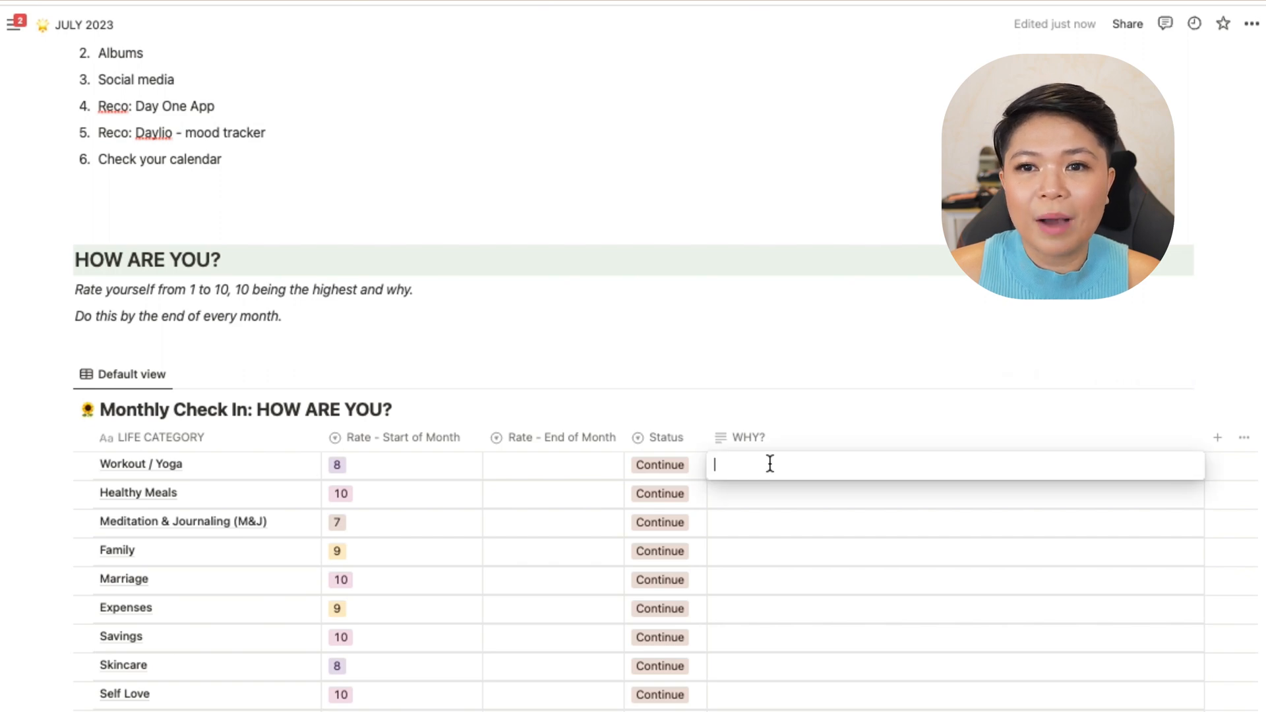
scroll(725, 422, "down", 2)
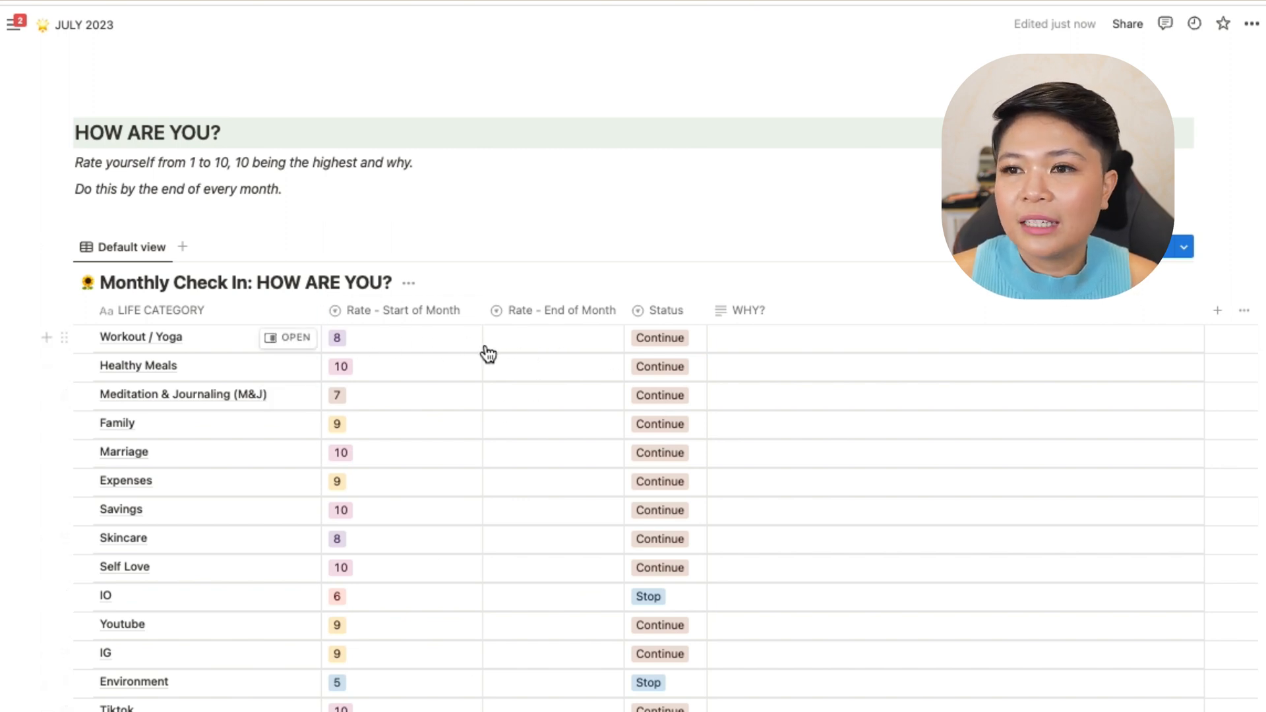
left_click(666, 343)
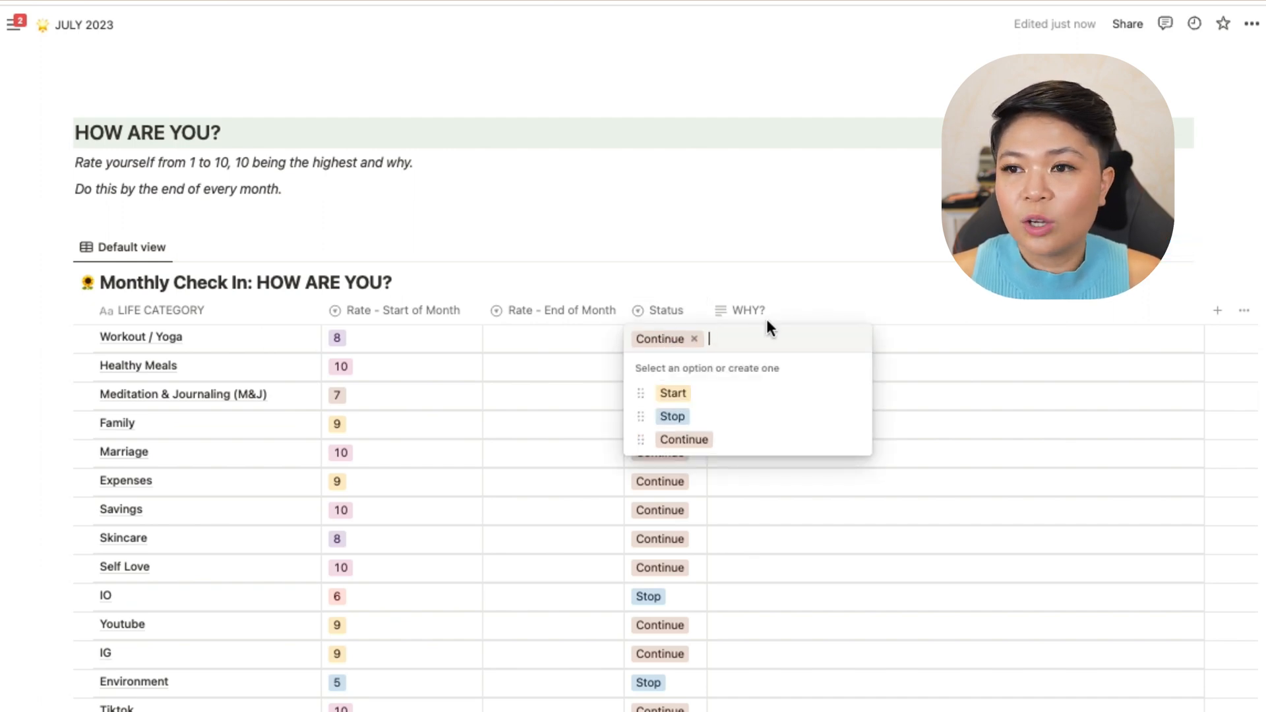
left_click(801, 283)
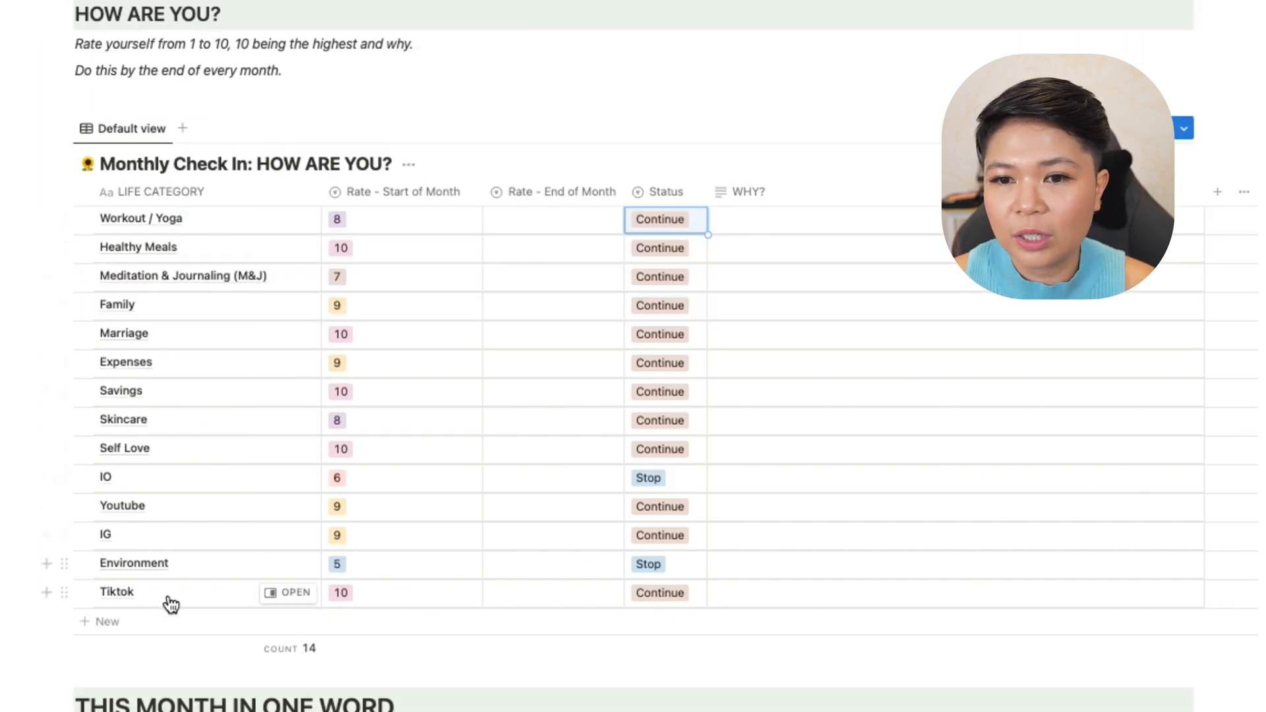
Add three blank rows below Tiktok at the end of the Monthly Check In table.
left_click(103, 631)
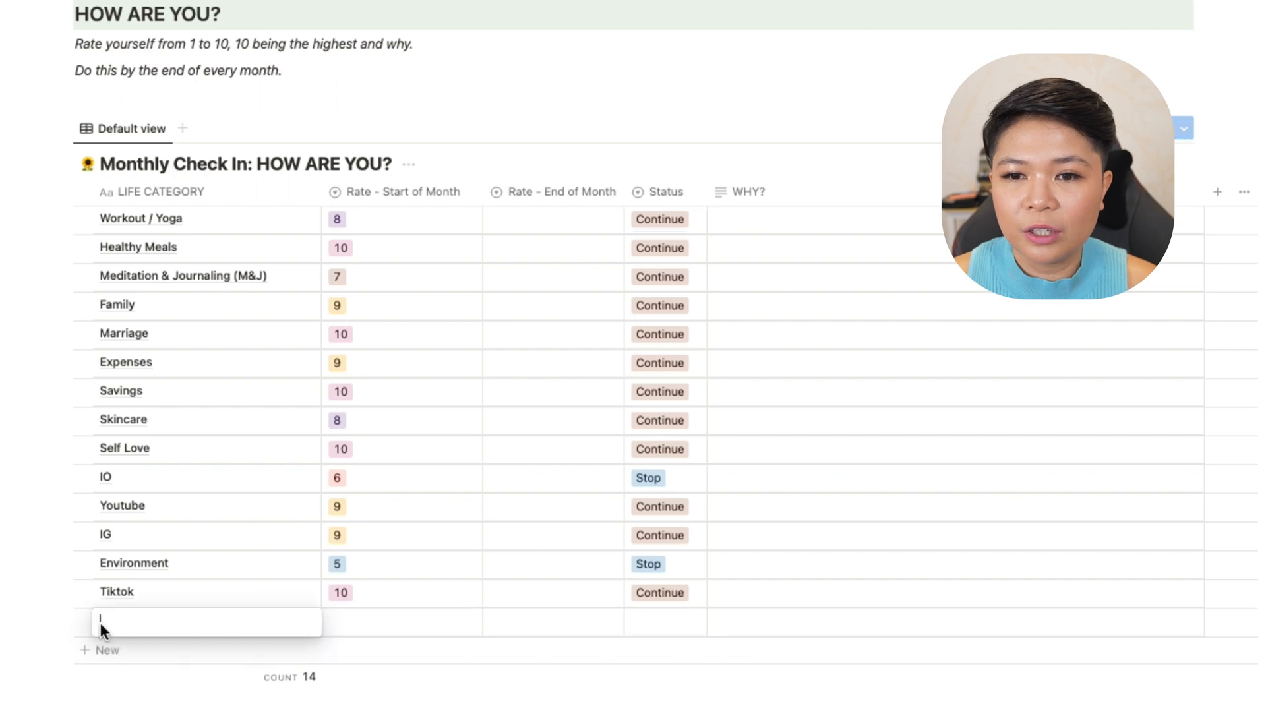
left_click(101, 649)
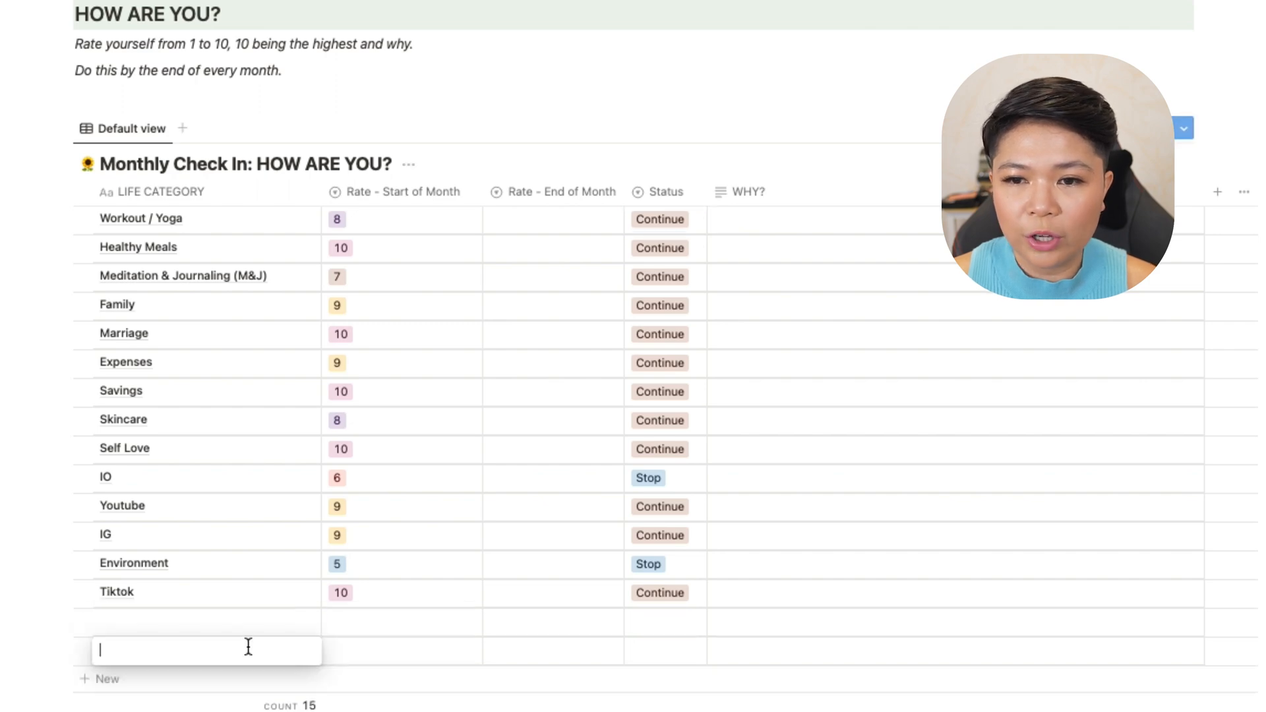
left_click(105, 686)
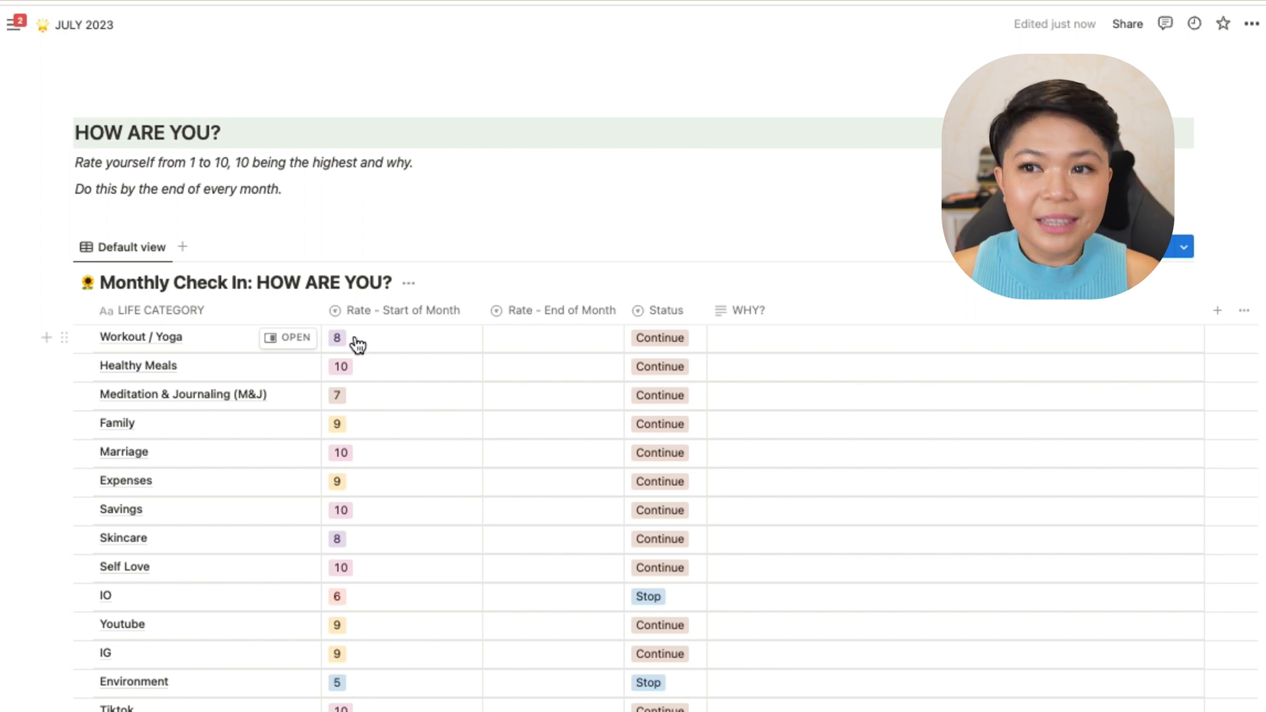
Set the Workout / Yoga end-of-month rating to 10 and choose Continue as its status.
left_click(520, 348)
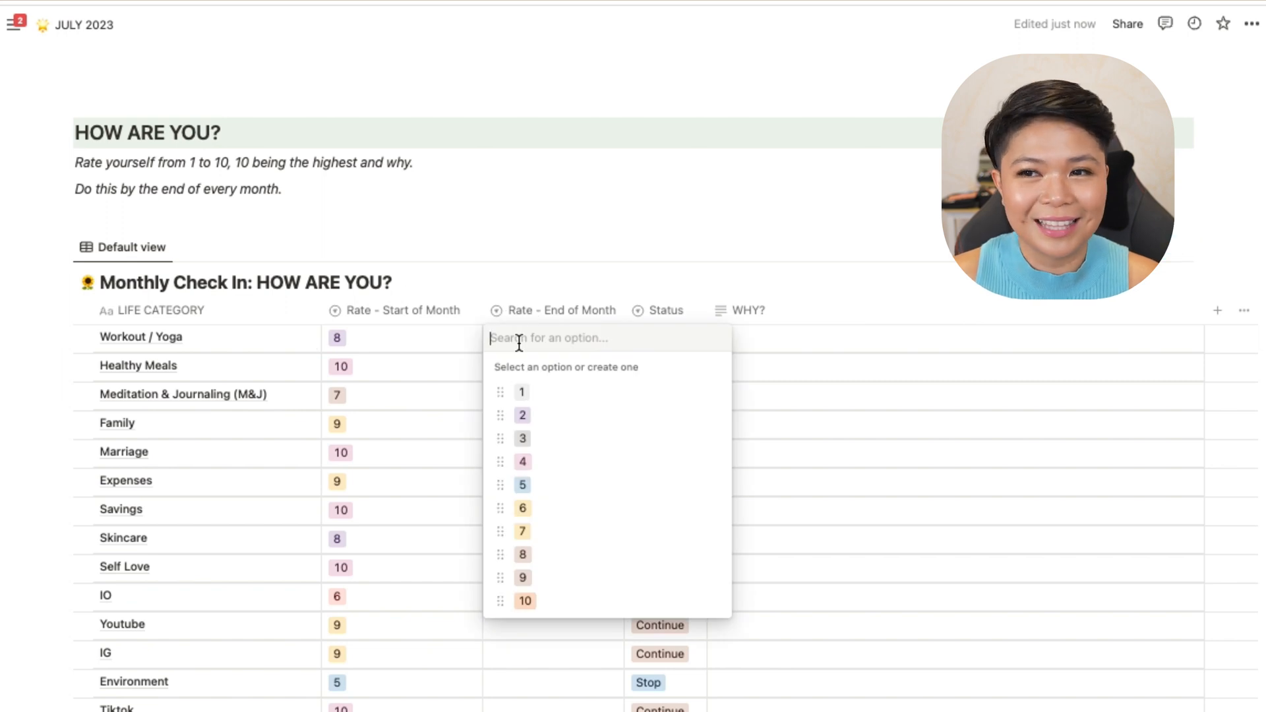
left_click(523, 601)
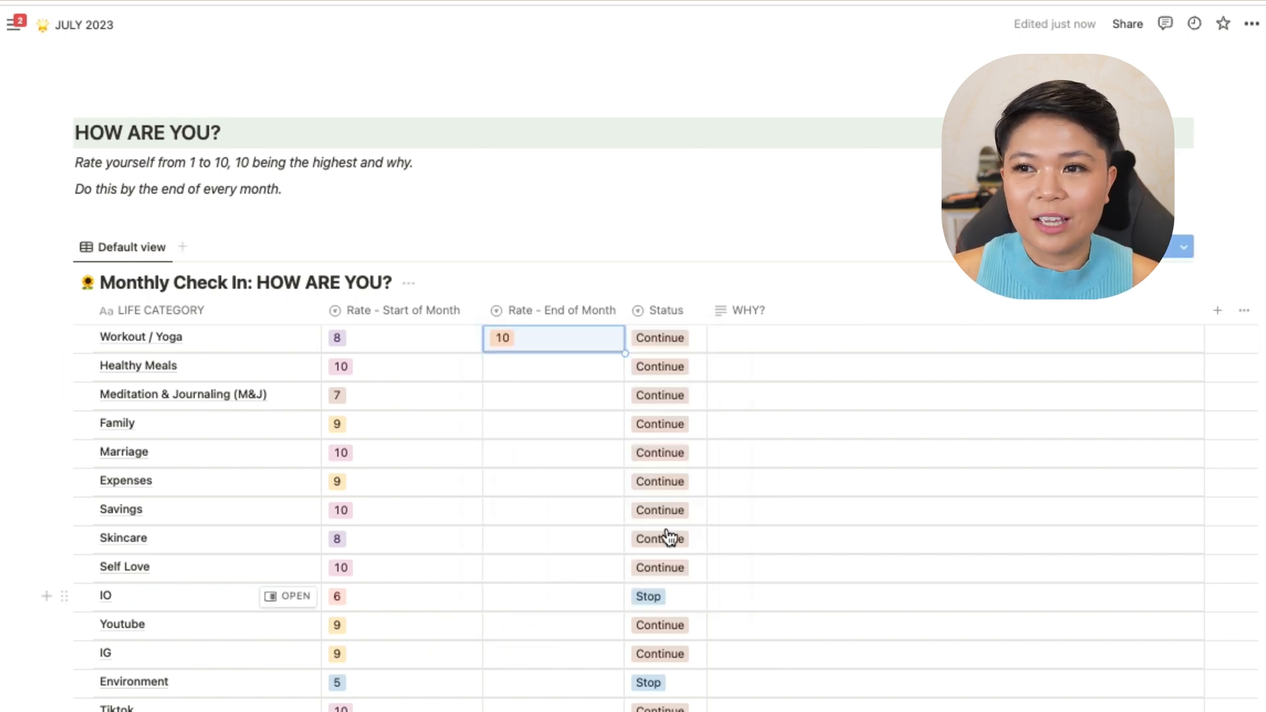
left_click(744, 343)
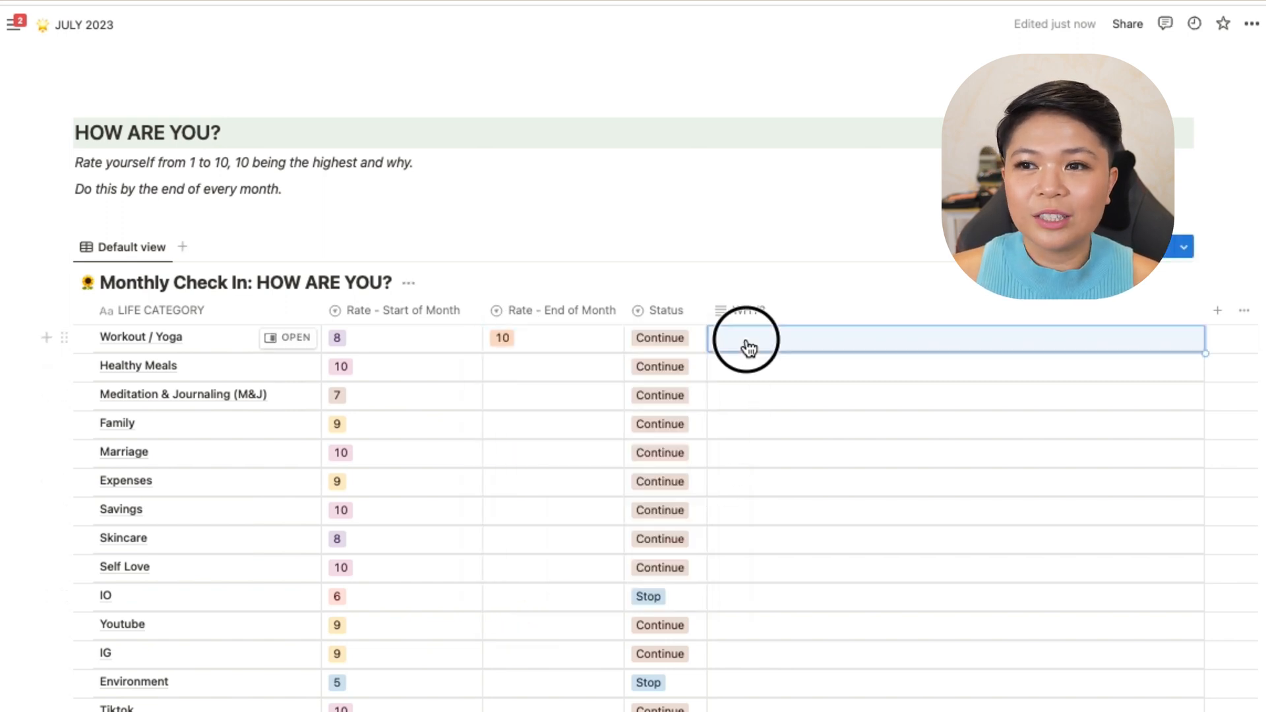
left_click(648, 337)
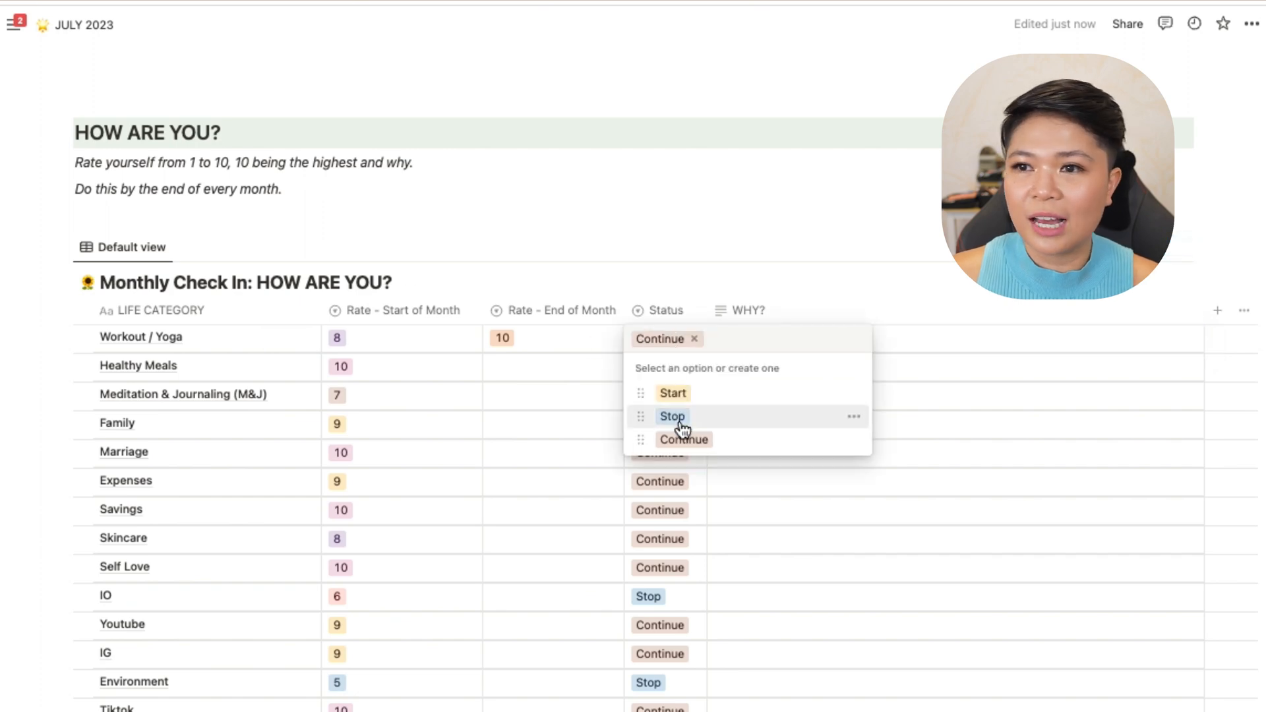
left_click(682, 440)
Explain the Workout / Yoga rating under WHY?: able to work out despite someone's vacation, "but still did my thing! So i'm proud of that!", with a face emoji.
left_click(741, 343)
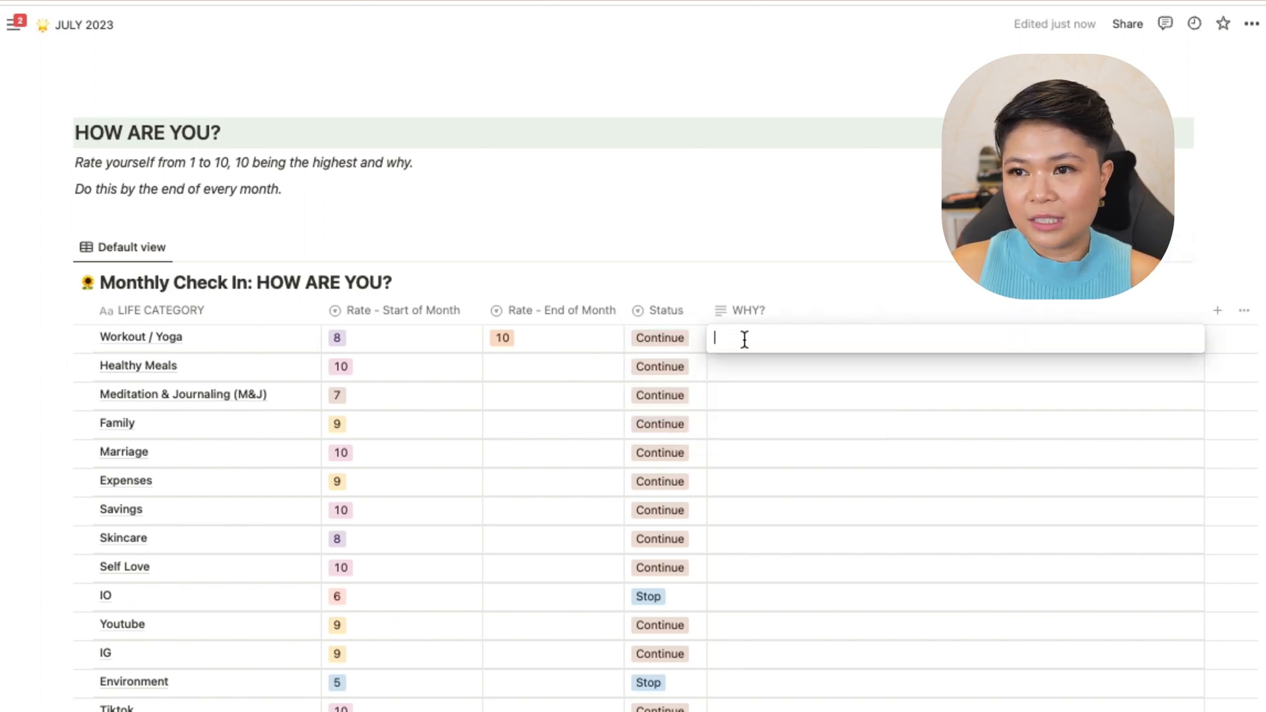
type("I was abl")
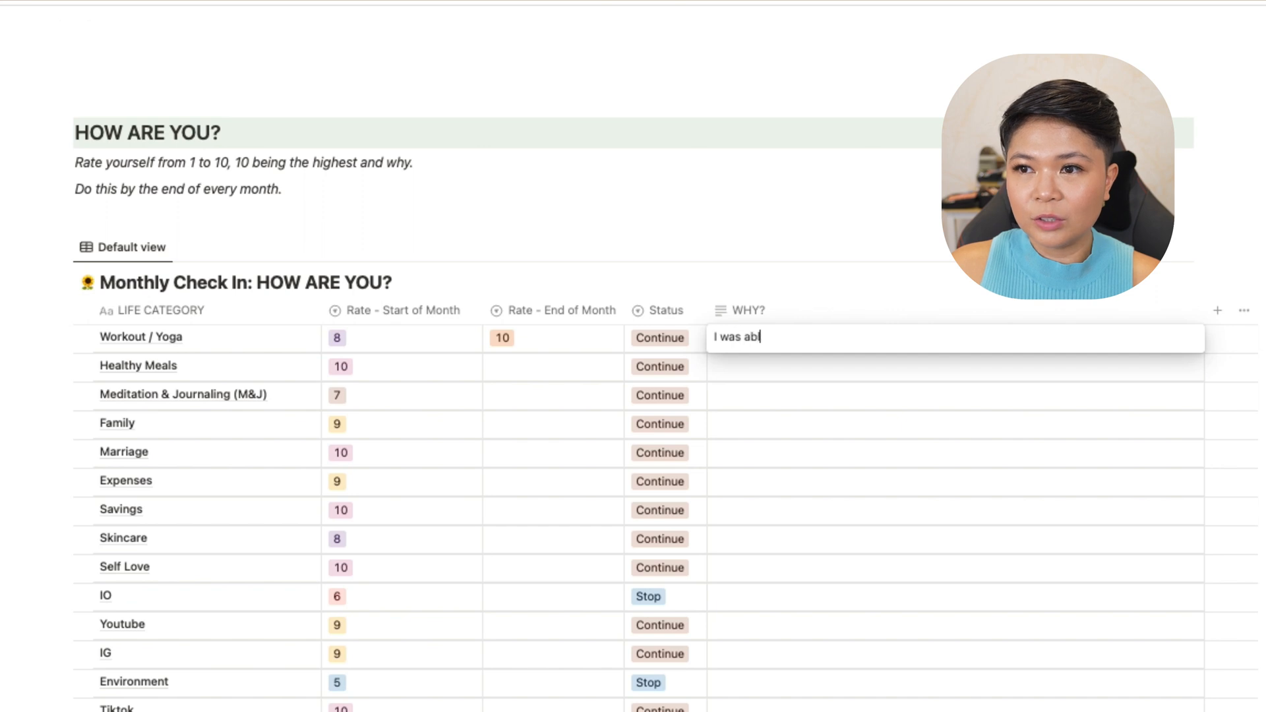
type("e to work out")
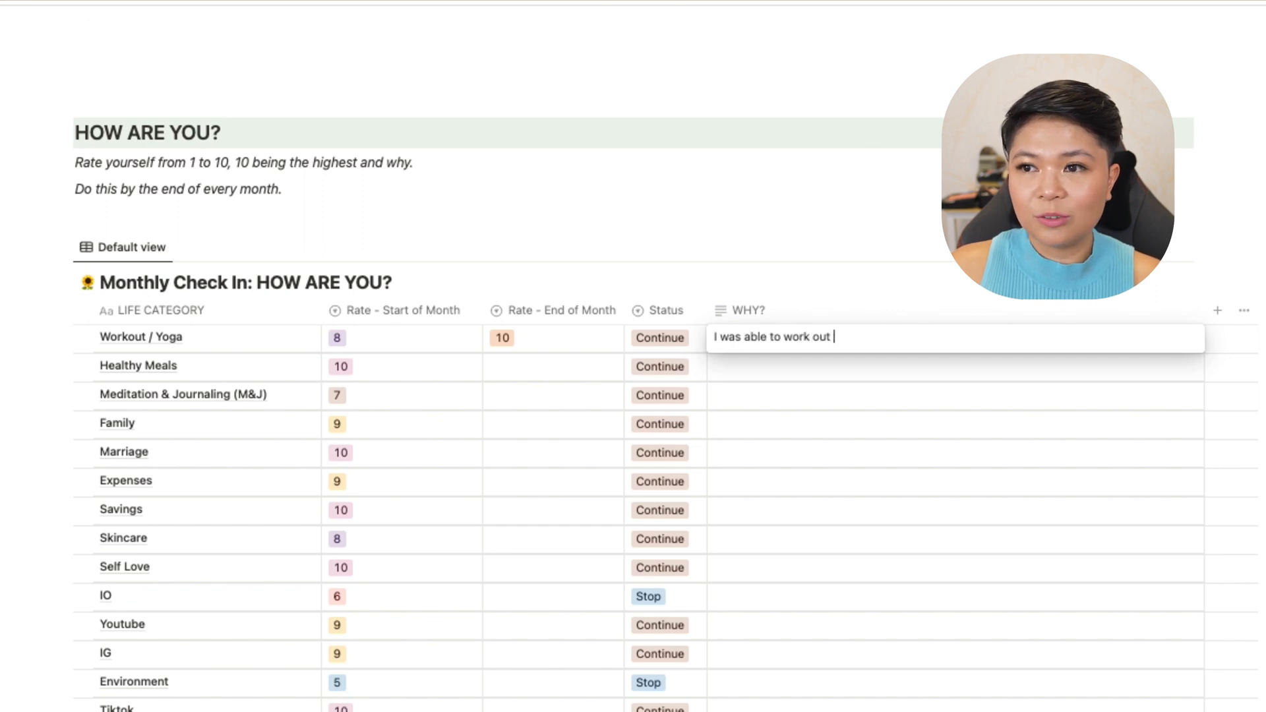
type(" kahit wala si Ms O")
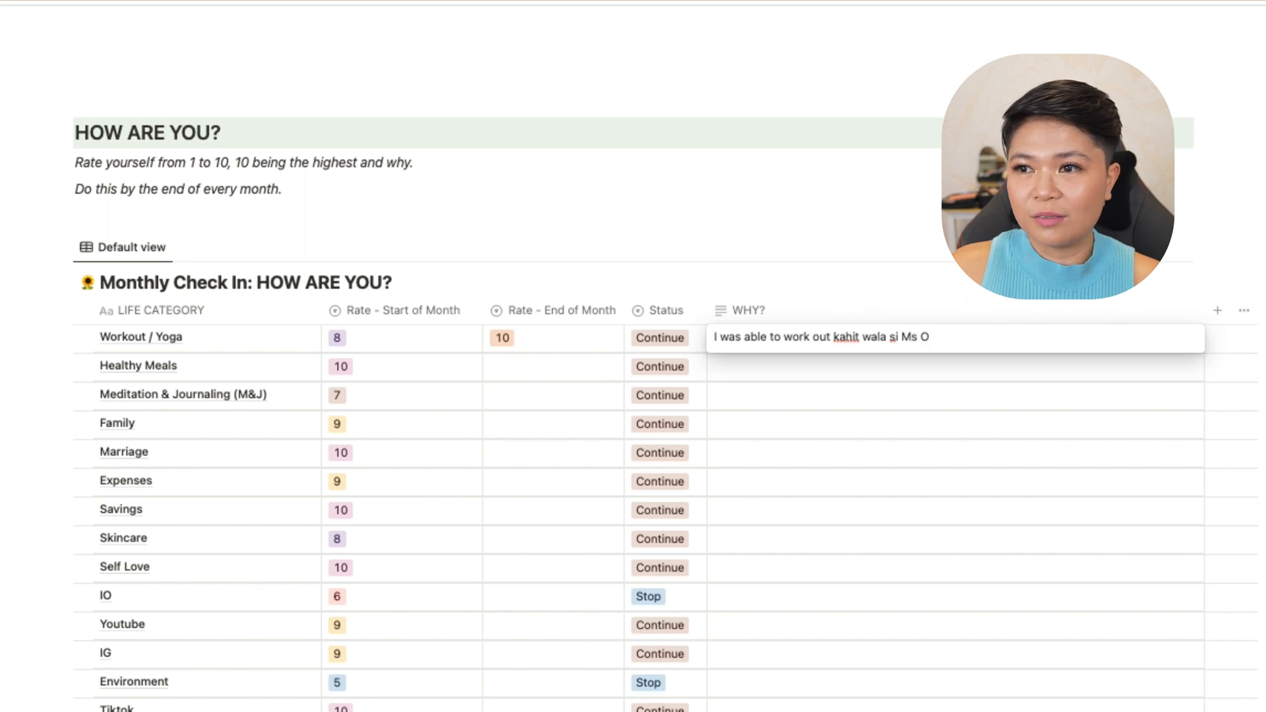
type(" - she was on vacation, but still did my thing! o")
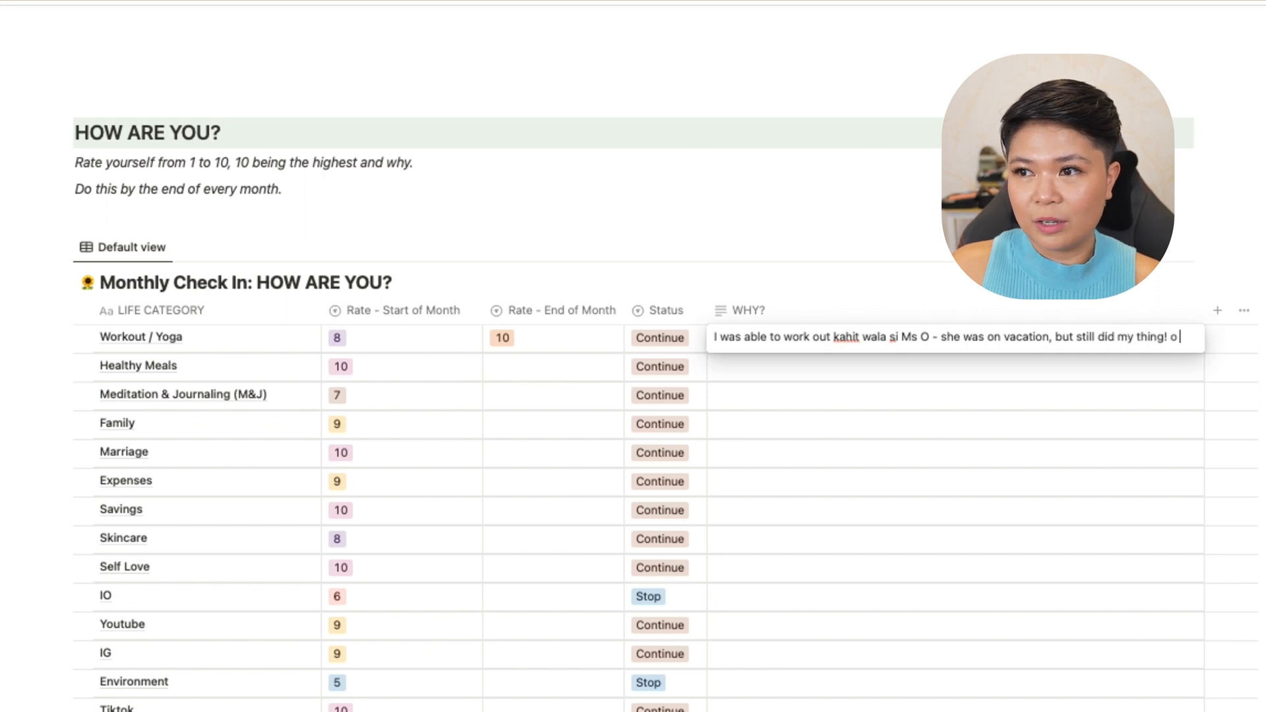
key("BackSpace")
type("'m p")
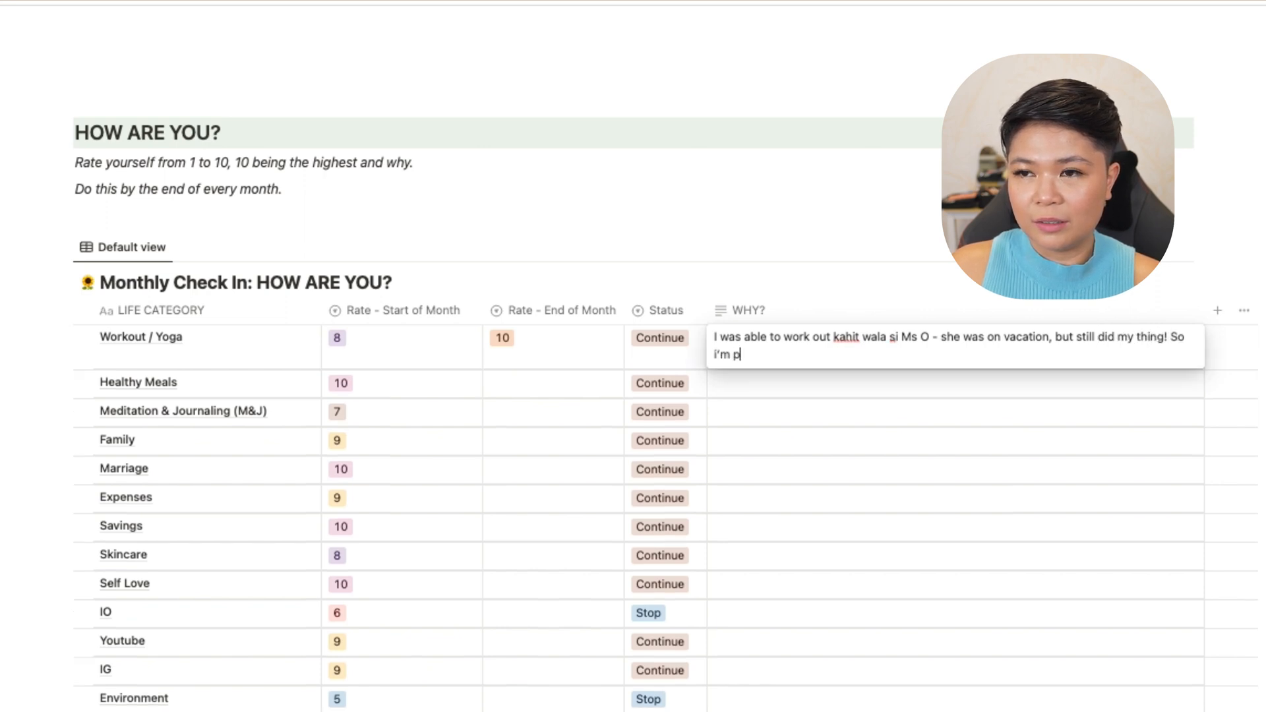
type("roud of that! :")
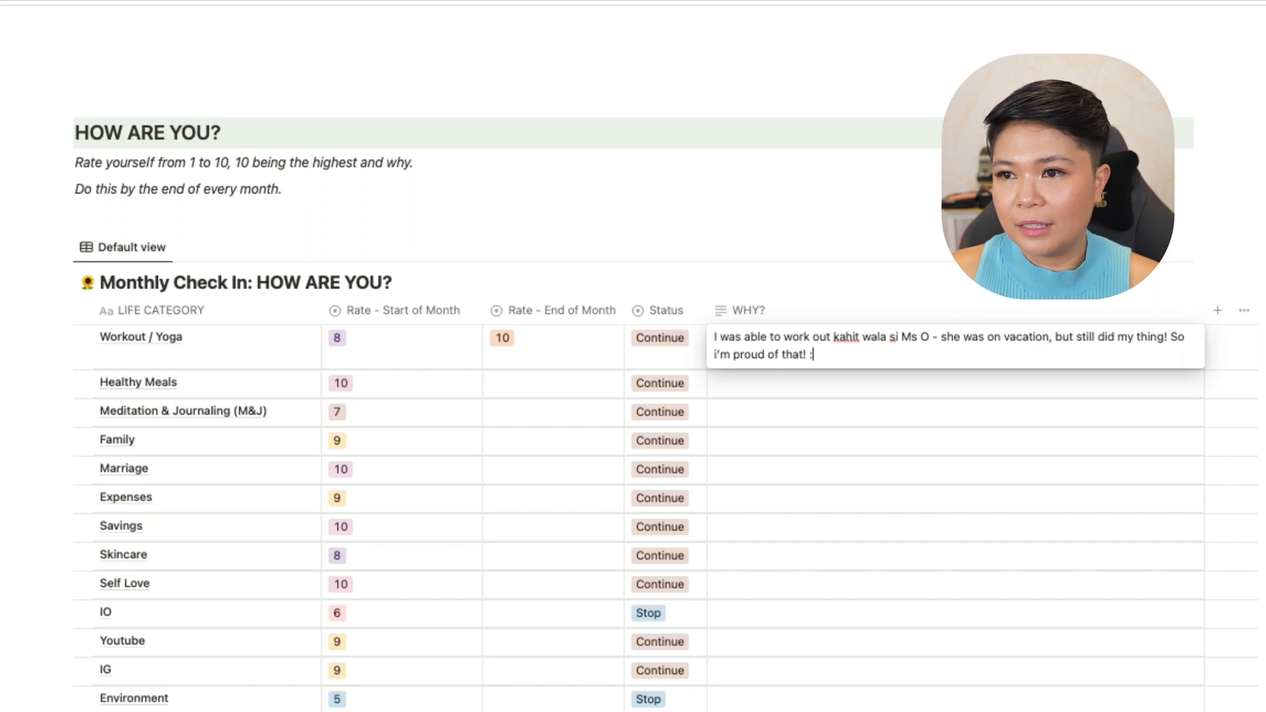
type(")")
left_click(836, 384)
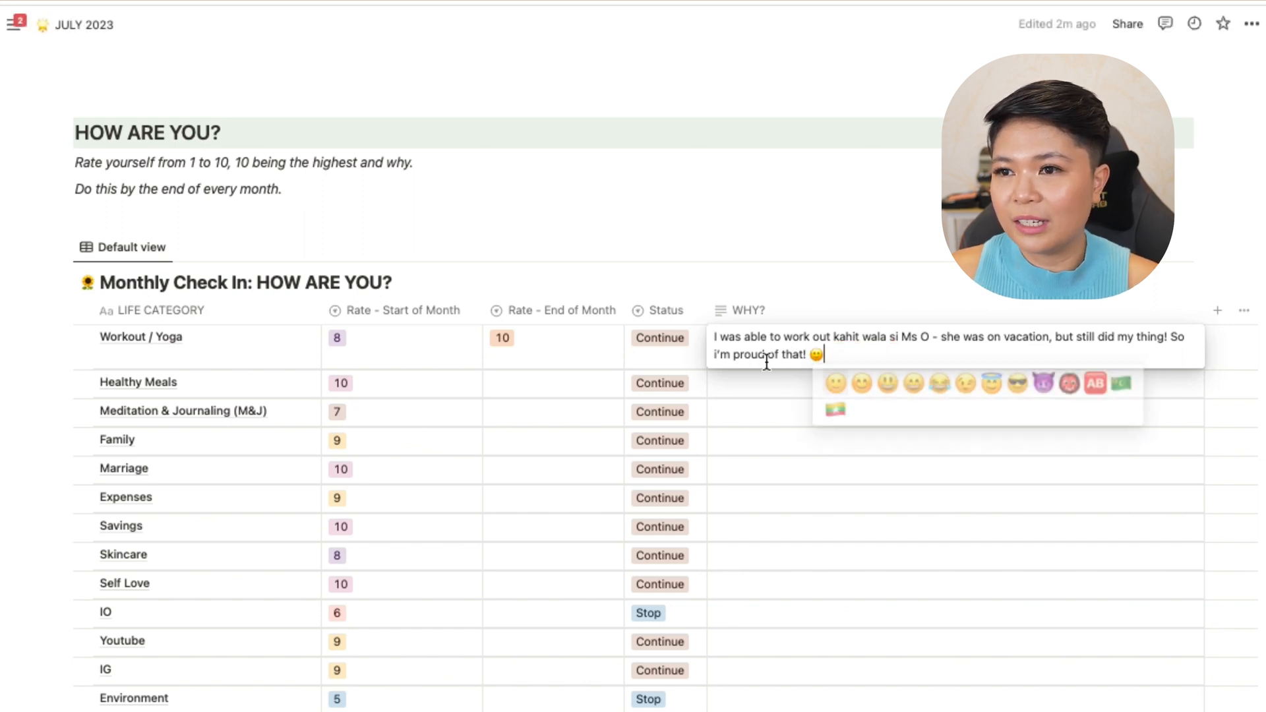
triple_click(833, 361)
left_click(858, 357)
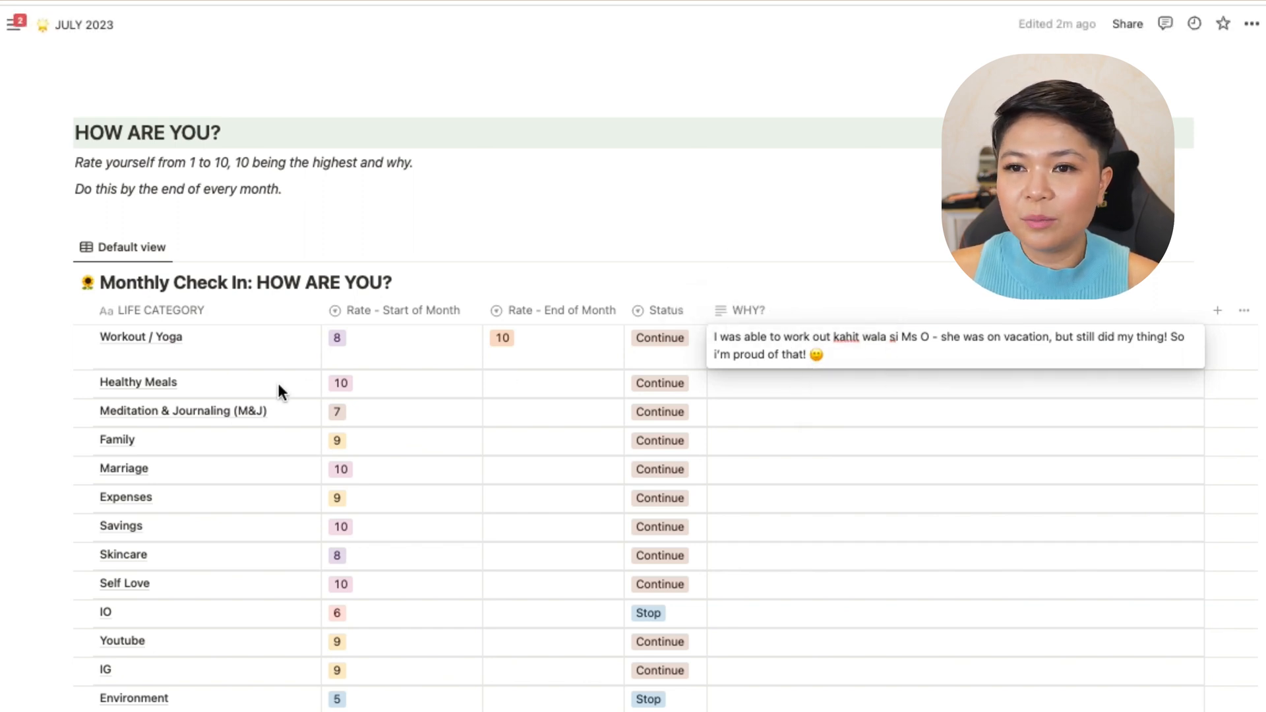
Rate Healthy Meals 8 for end of month, with the reason "i wasn't so consistent with eating my delivery meal plans.".
left_click(547, 383)
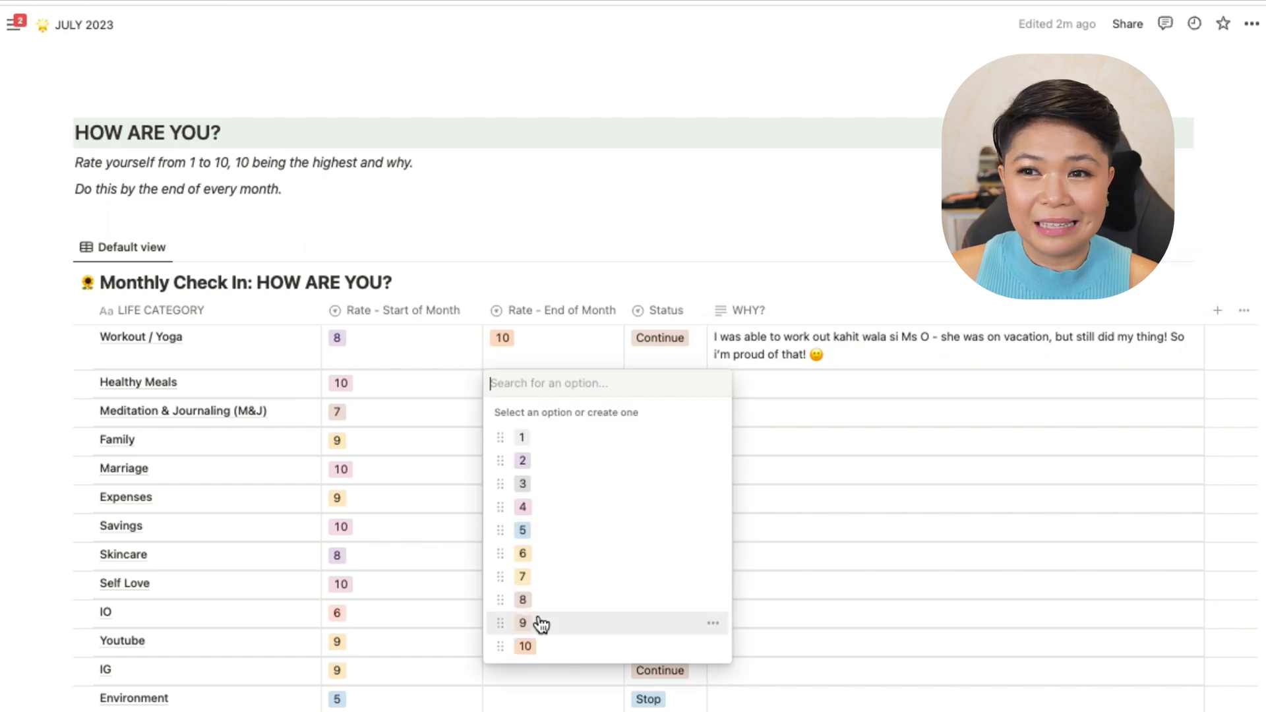
left_click(528, 600)
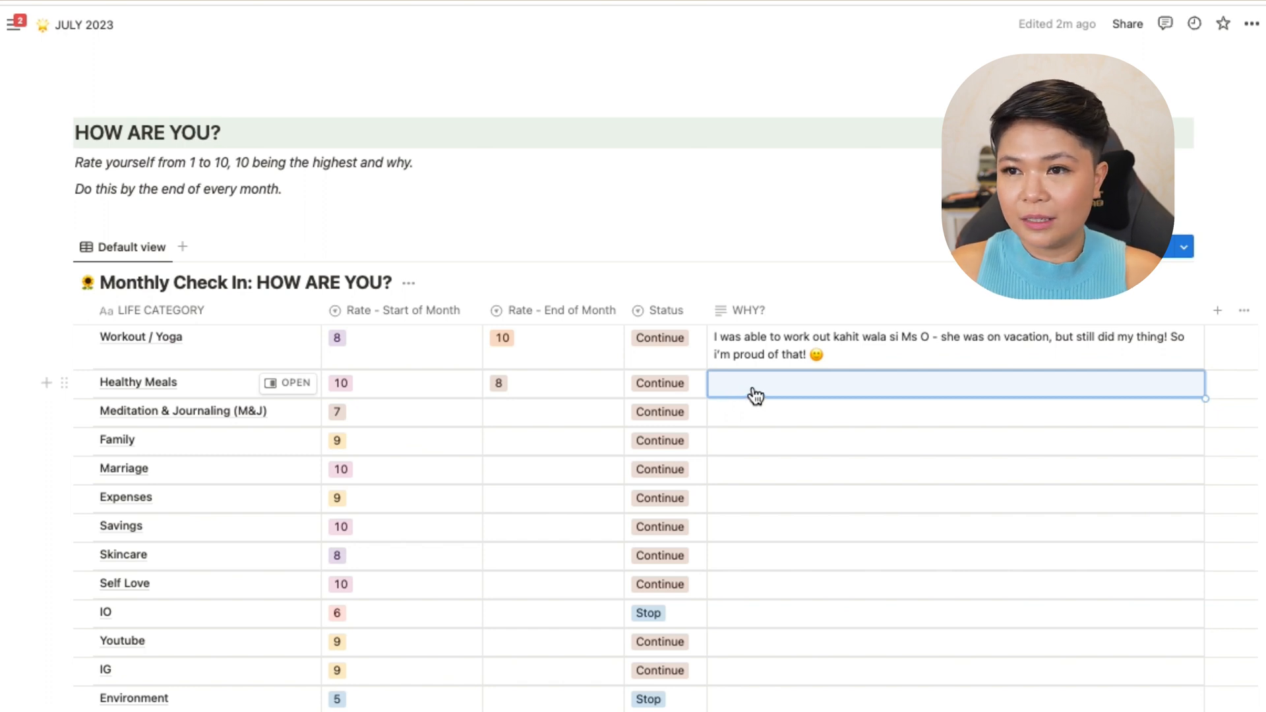
type("i wasn't so consistent with eatin")
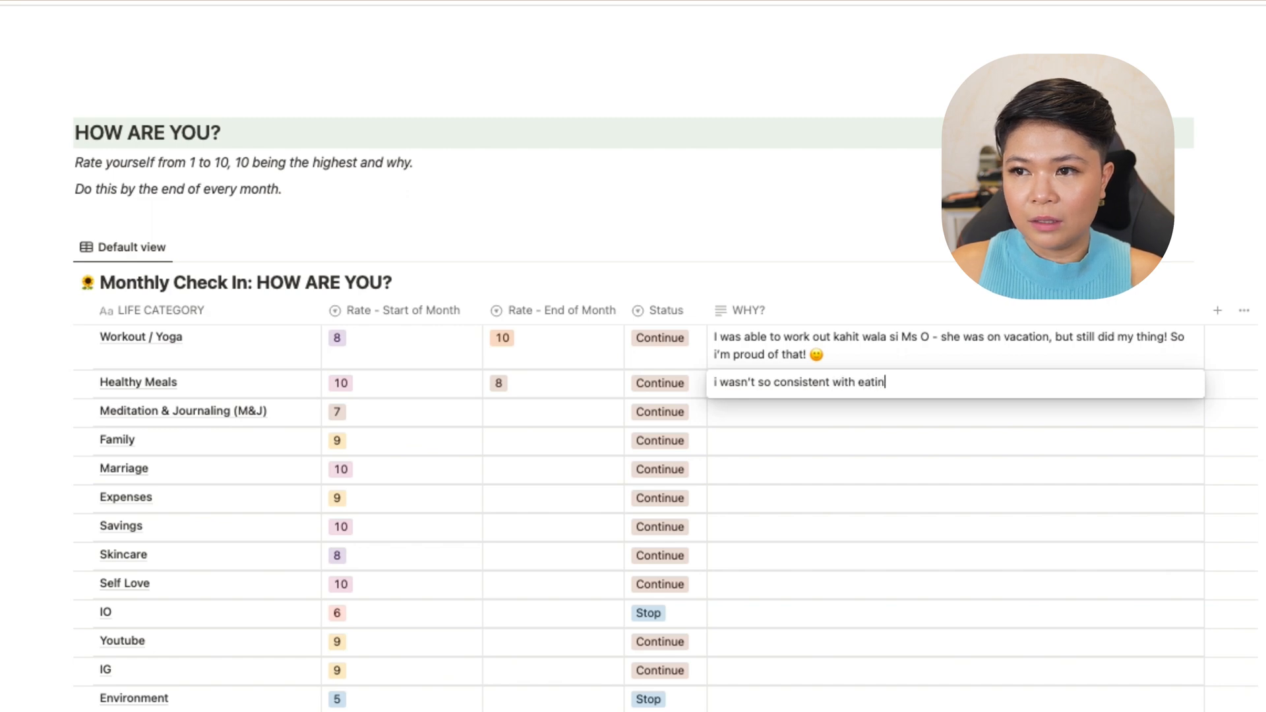
type("g my delivery meal plea")
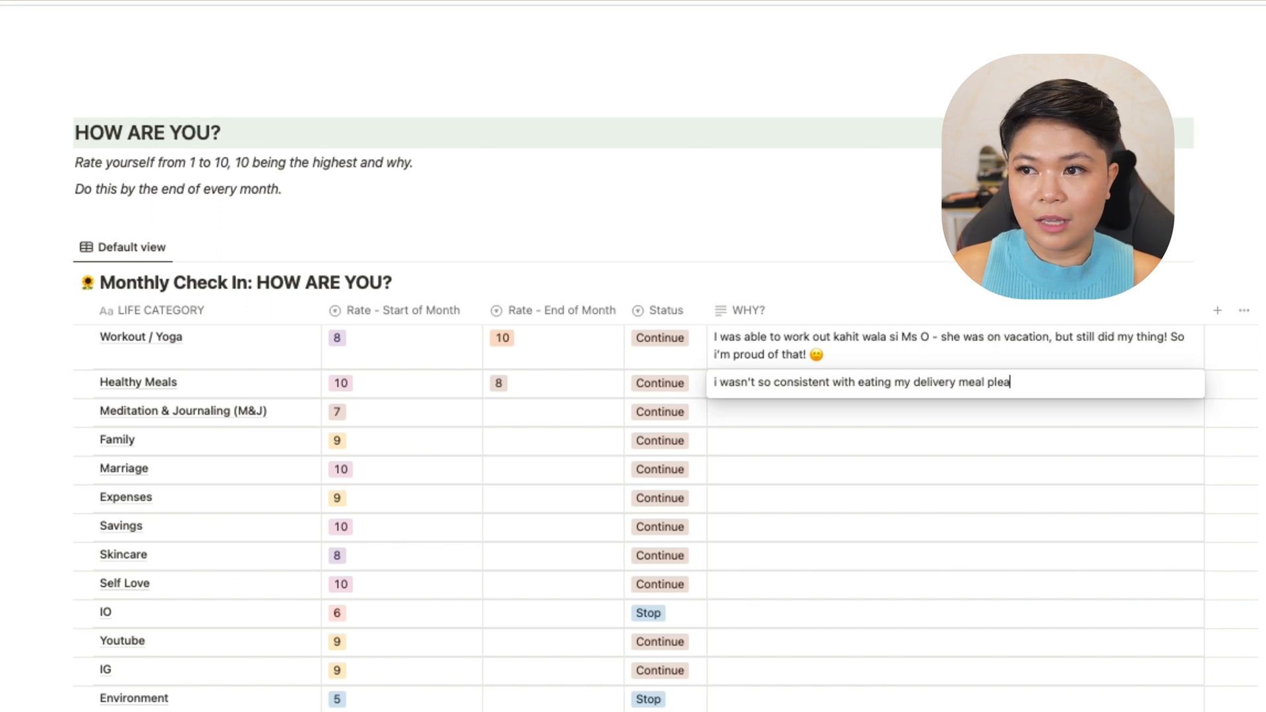
type("ns.")
key("Return")
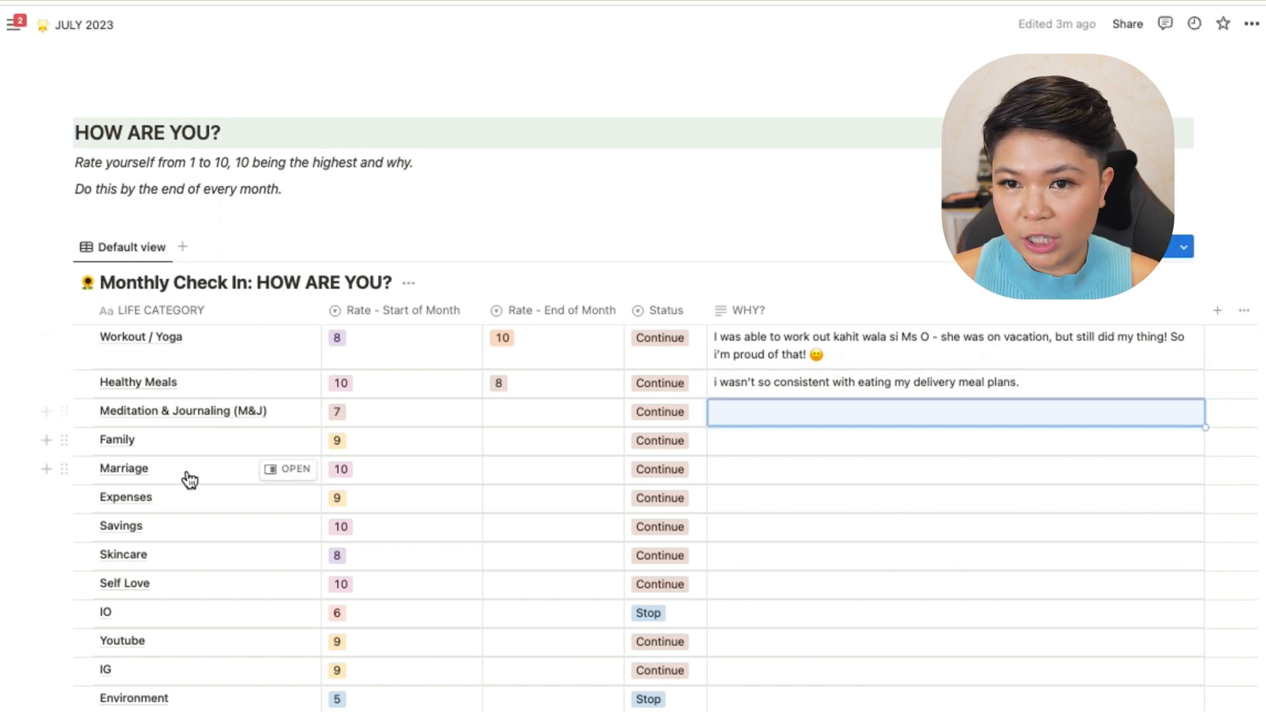
Enter "PATIENCE" under the THIS MONTH IN ONE WORD heading, followed by a blank line.
scroll(789, 499, "down", 3)
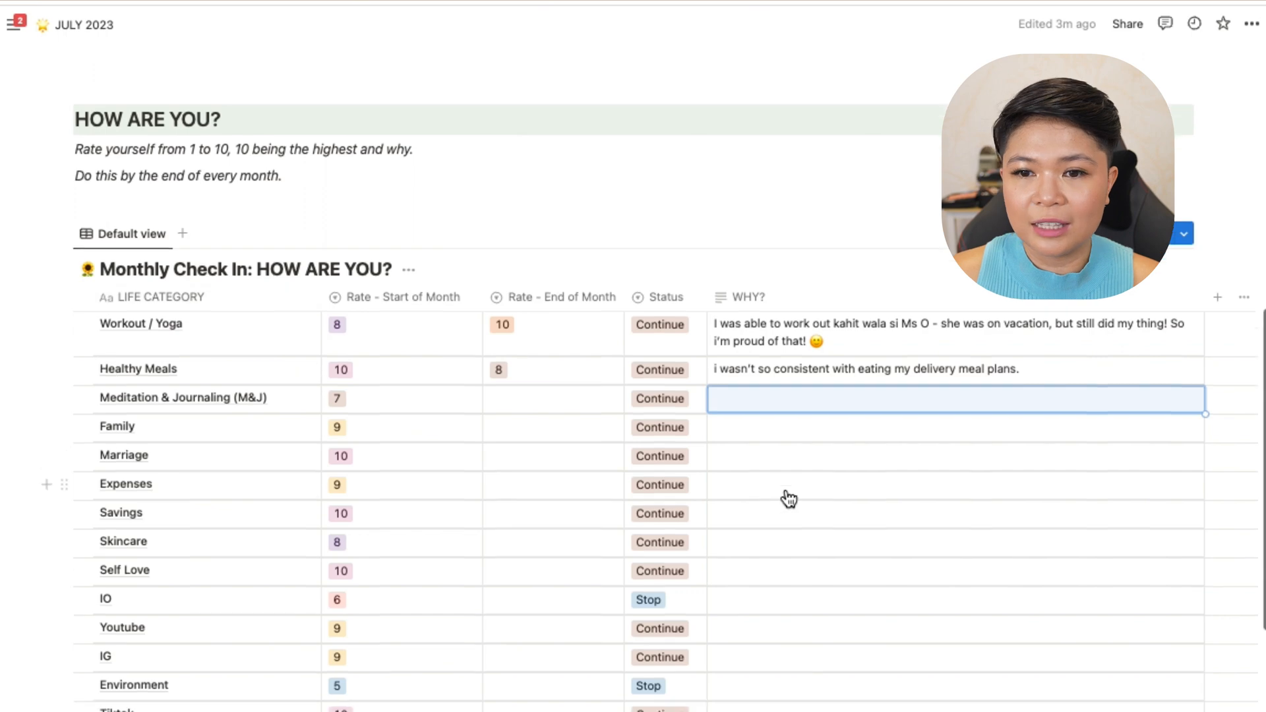
scroll(789, 499, "down", 10)
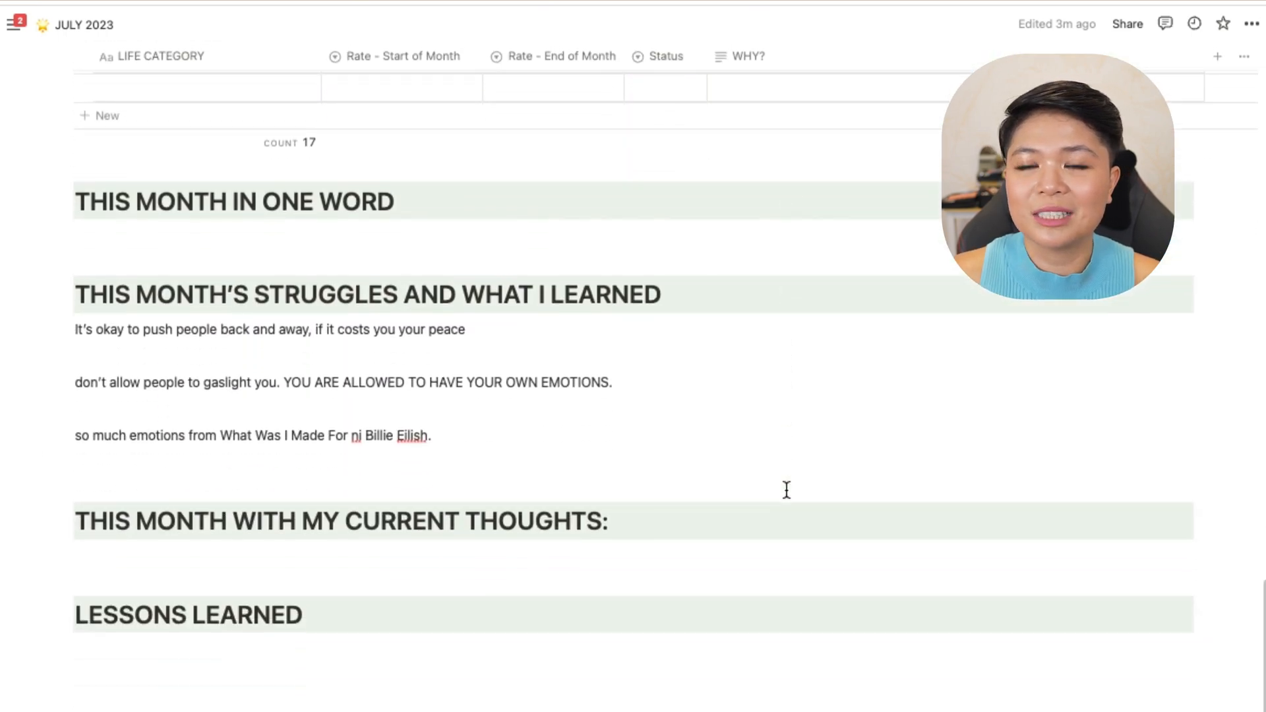
left_click(358, 198)
left_click_drag(415, 201, 116, 198)
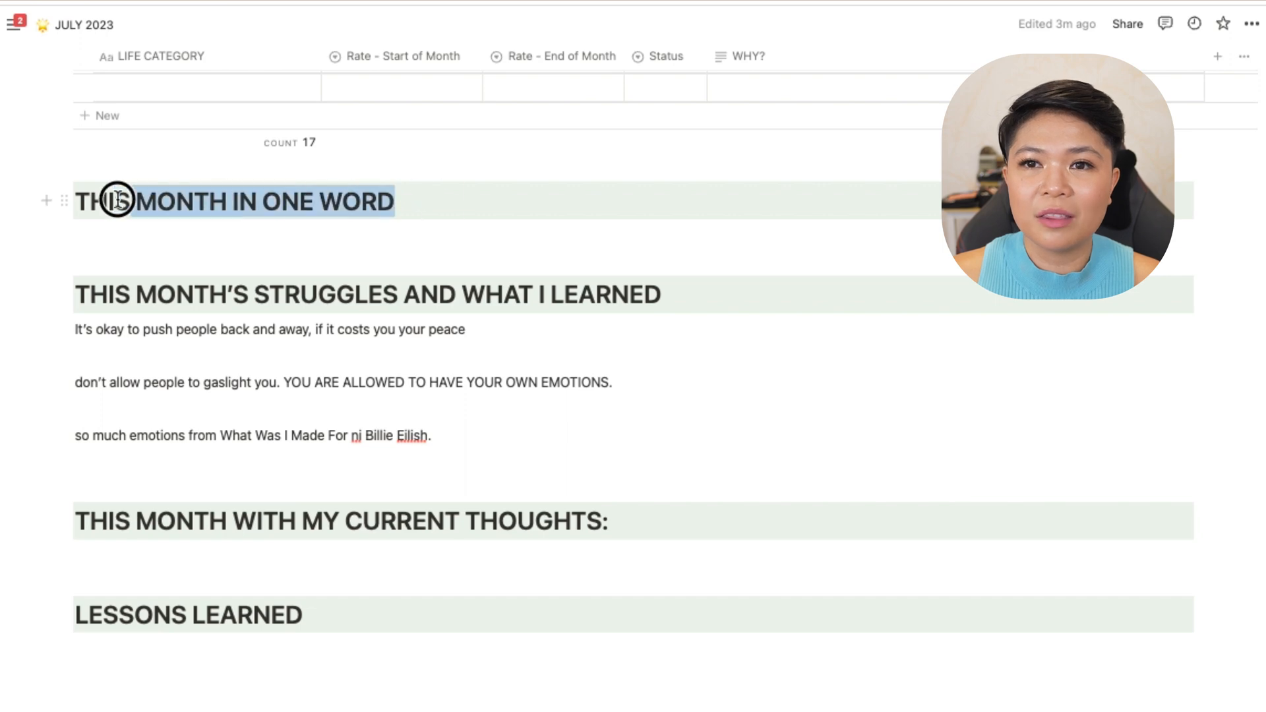
left_click(169, 238)
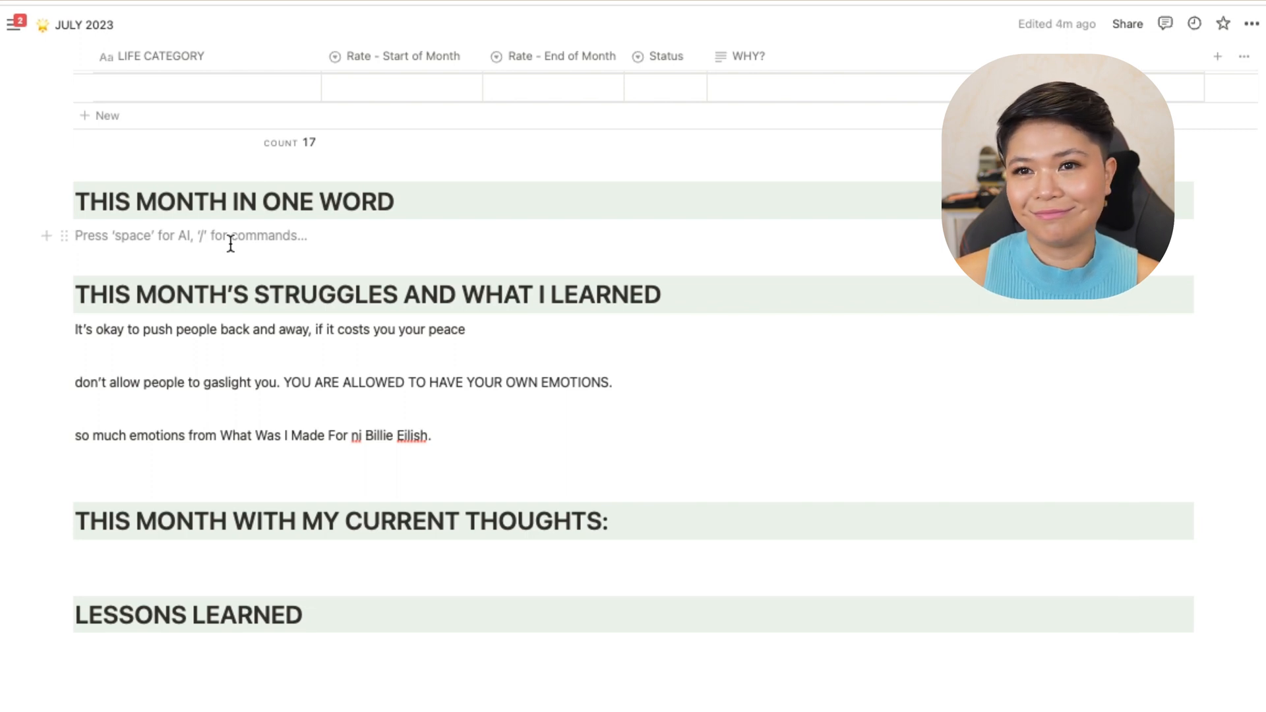
type("PATIENCE")
key("Return")
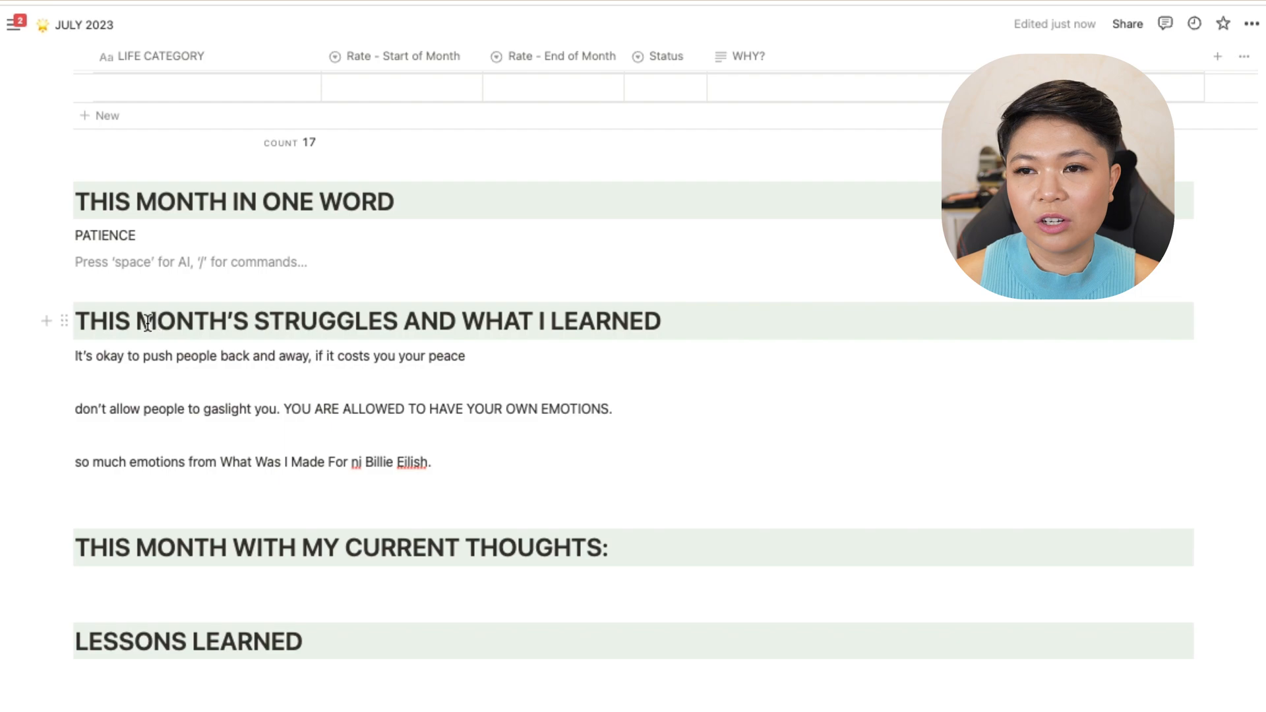
left_click(483, 321)
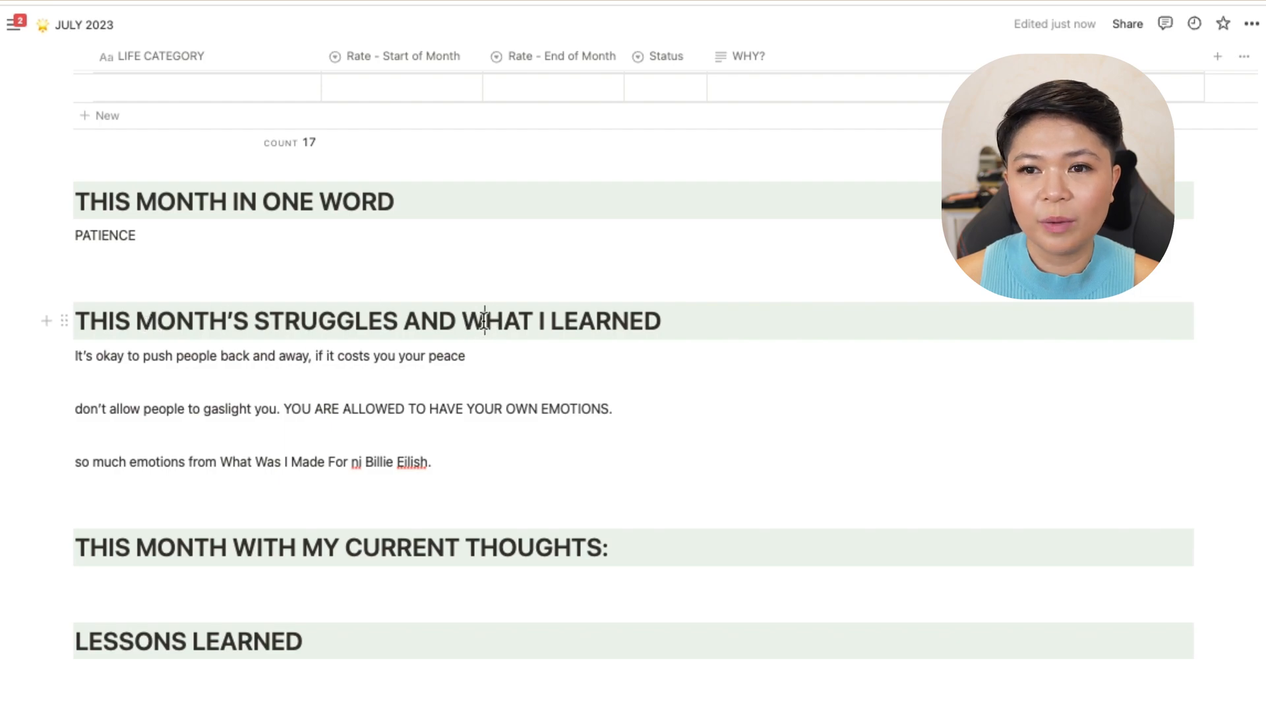